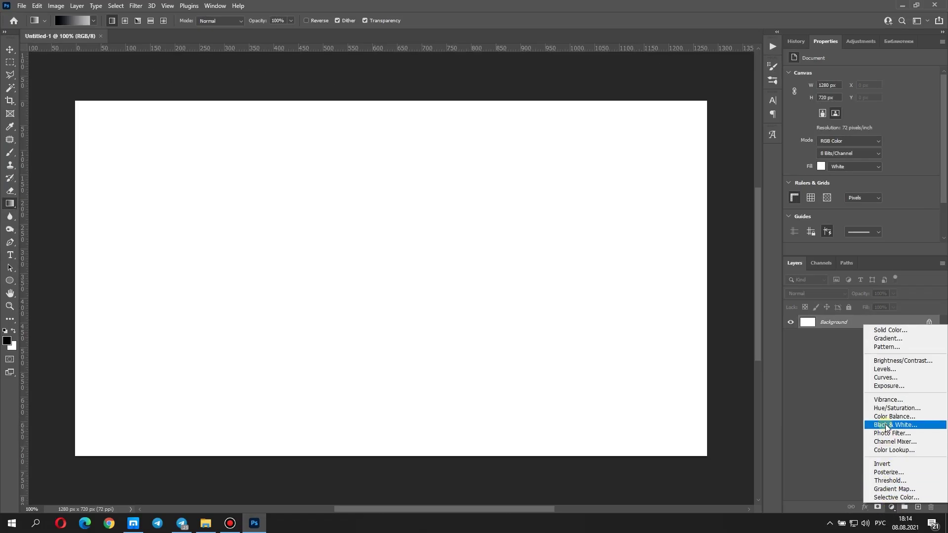
Step: Add a Gradient Fill layer using the black-to-white preset from the Основные folder, then reopen its settings
{"action": "left_click", "coordinate": [888, 339]}
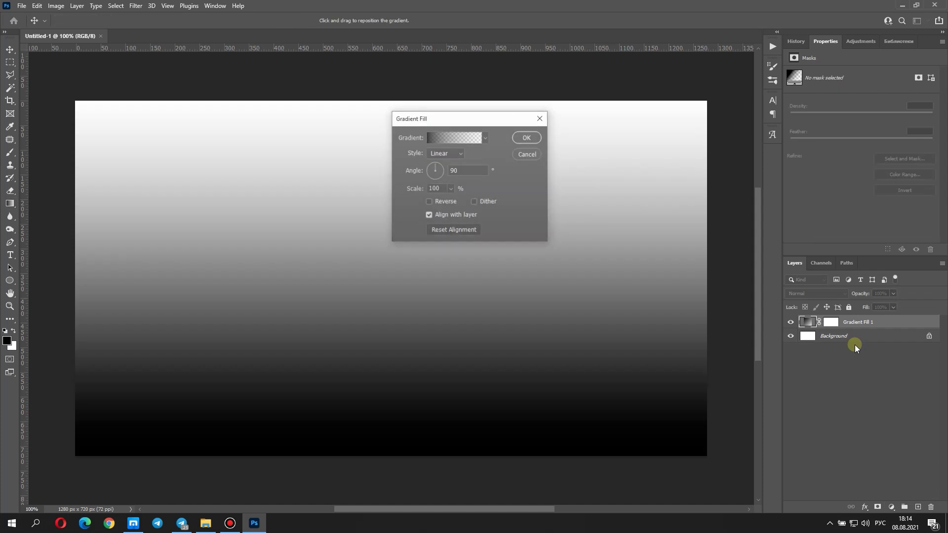
{"action": "left_click", "coordinate": [487, 138]}
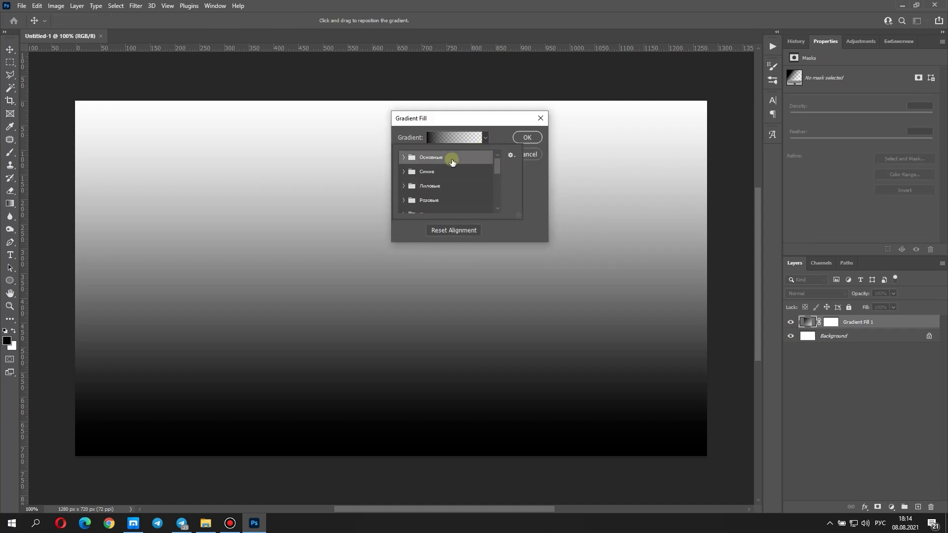
{"action": "left_click", "coordinate": [402, 156]}
{"action": "left_click", "coordinate": [442, 171]}
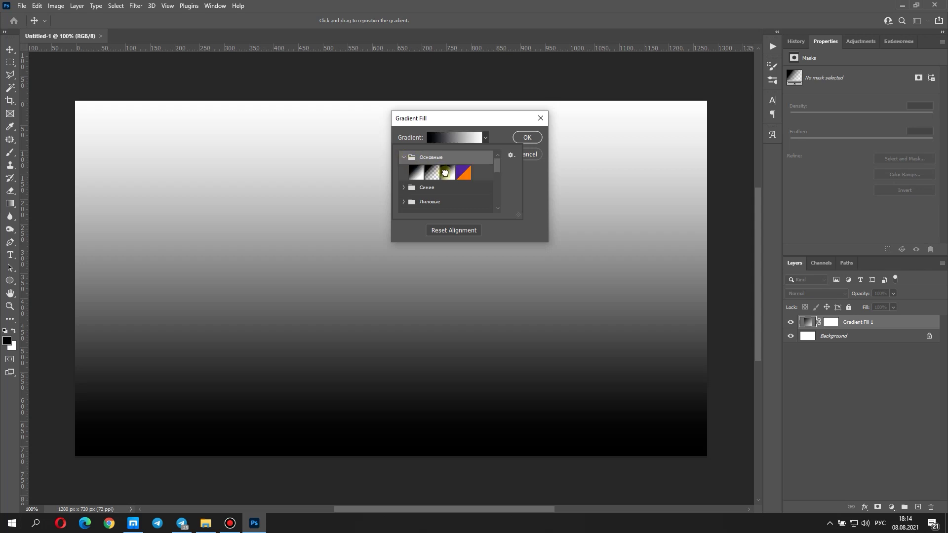
{"action": "left_click", "coordinate": [528, 137]}
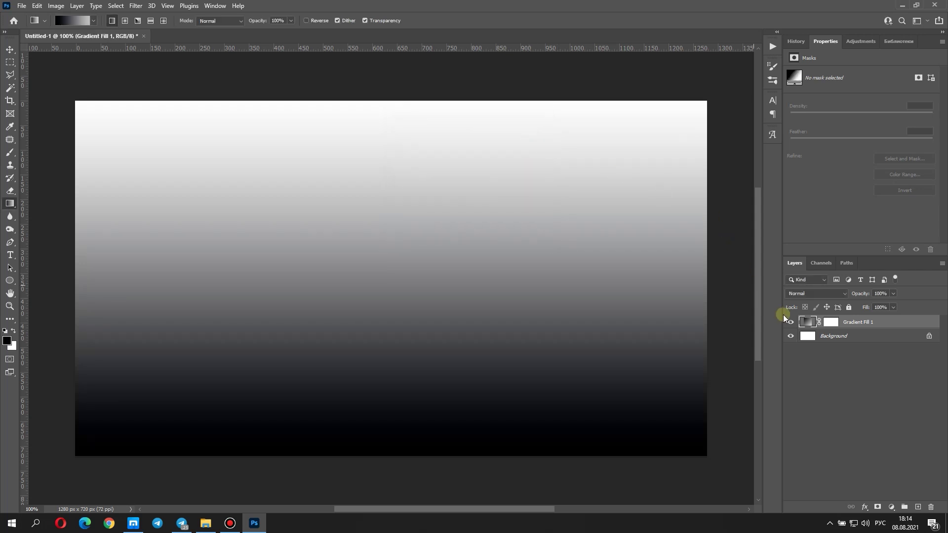
{"action": "double_click", "coordinate": [809, 325]}
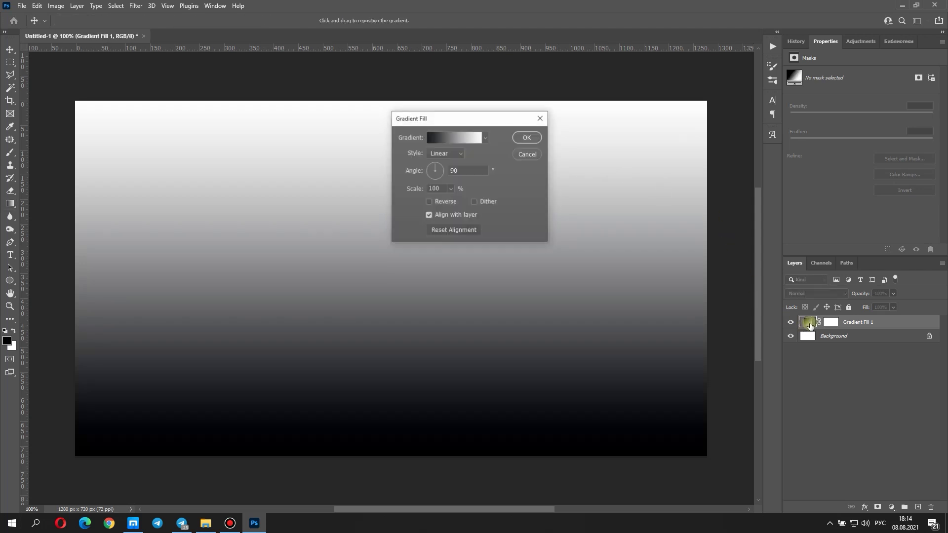
Step: Recolour the gradient's light stop to dark grey 4a494a and tilt the angle to 114.27°
{"action": "left_click", "coordinate": [464, 137]}
{"action": "left_click", "coordinate": [899, 222]}
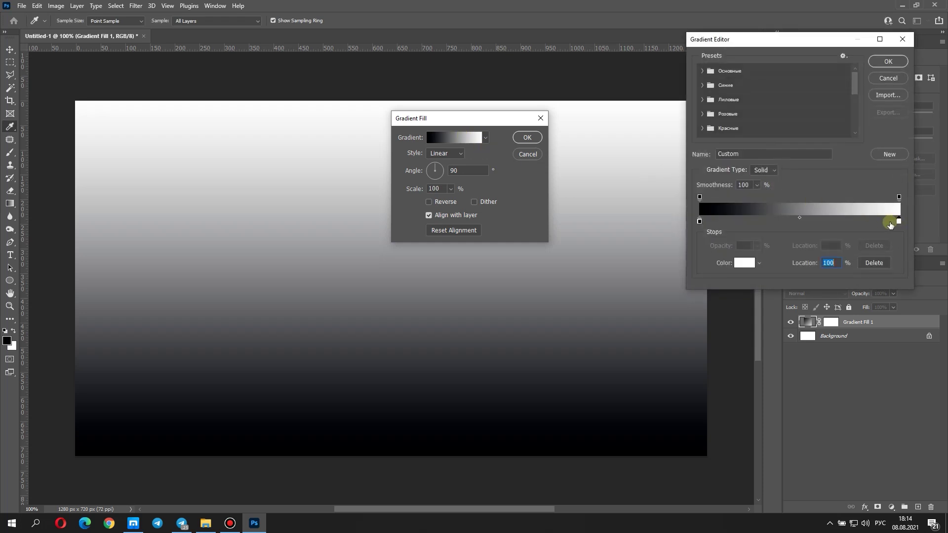
{"action": "left_click", "coordinate": [748, 263]}
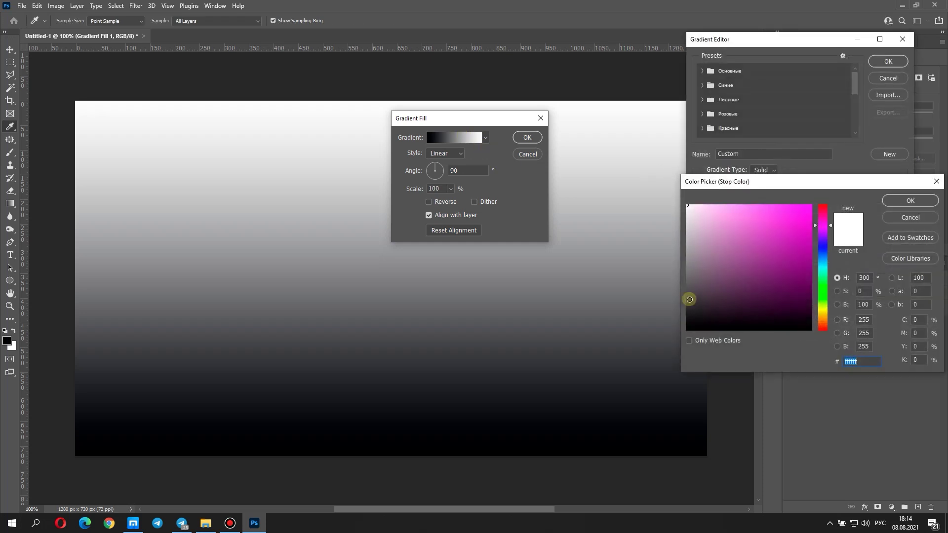
{"action": "left_click", "coordinate": [689, 299]}
{"action": "left_click_drag", "start_coordinate": [689, 299], "coordinate": [689, 294]}
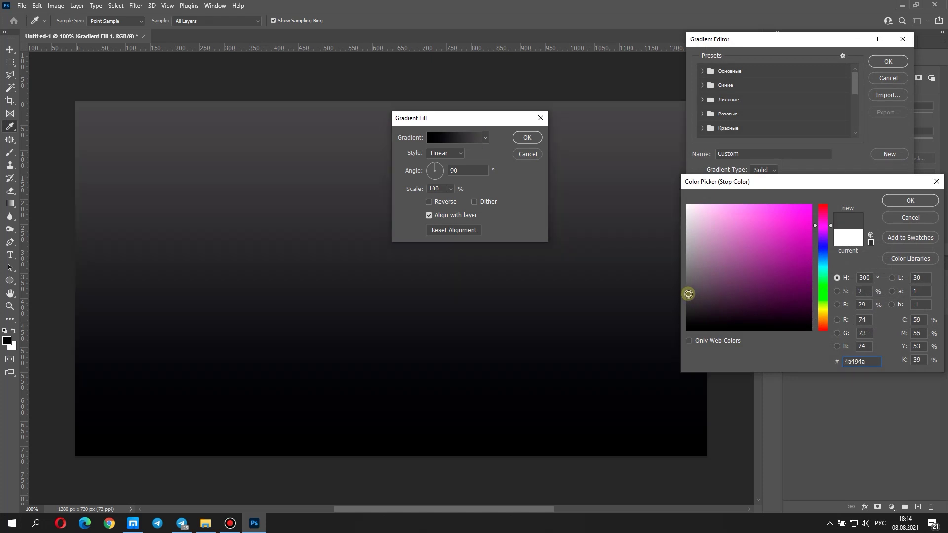
{"action": "left_click", "coordinate": [894, 201]}
{"action": "left_click", "coordinate": [888, 61]}
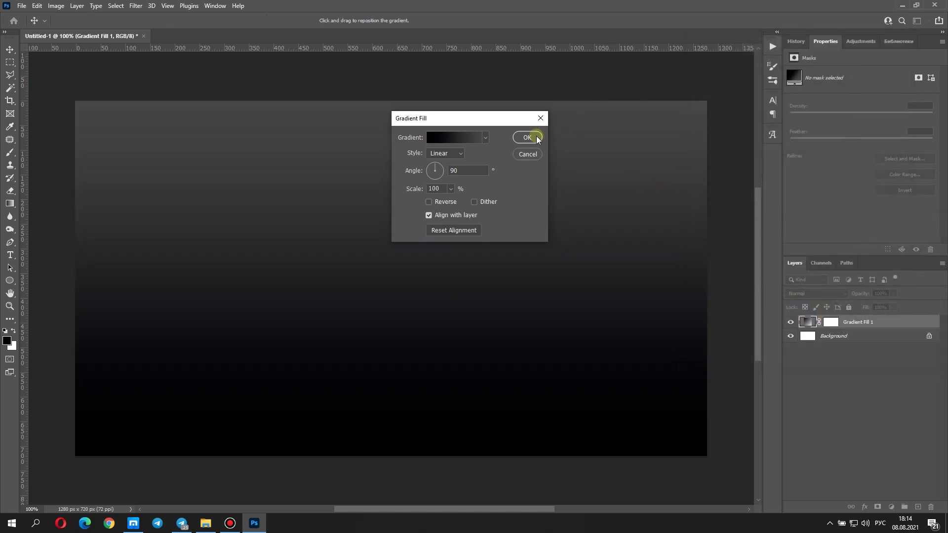
{"action": "left_click_drag", "start_coordinate": [434, 163], "coordinate": [431, 164]}
{"action": "left_click", "coordinate": [528, 138]}
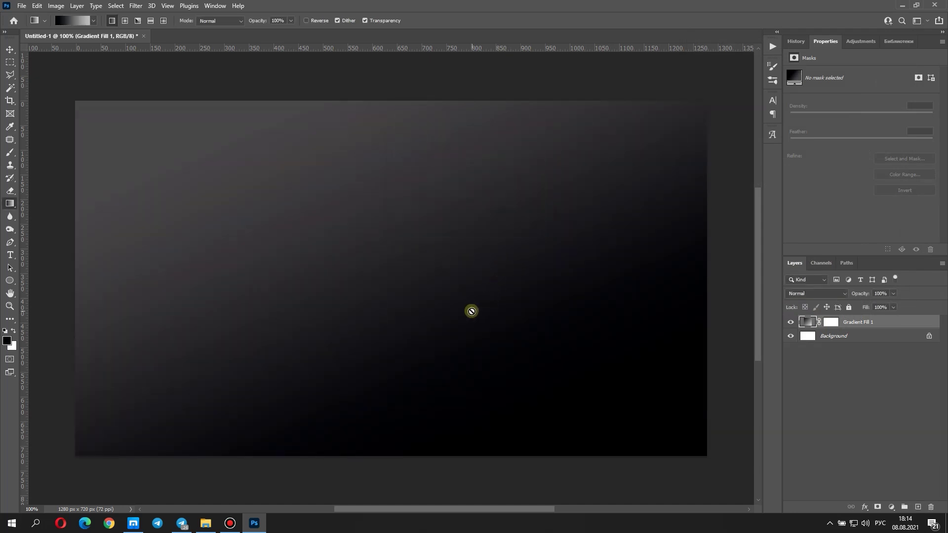
Step: Place flagg.jpg from File Explorer onto the canvas, scaled to about 131%
{"action": "left_click", "coordinate": [204, 527]}
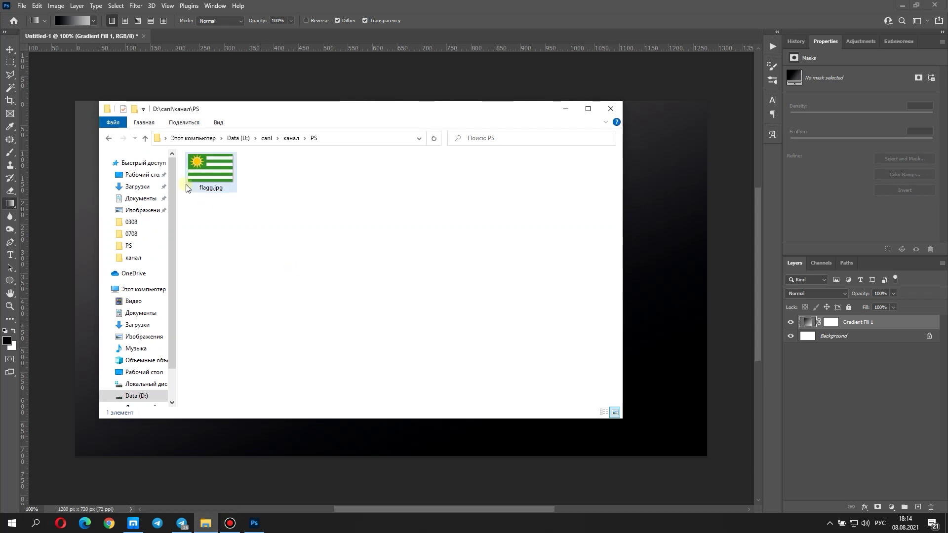
{"action": "left_click_drag", "start_coordinate": [371, 117], "coordinate": [654, 139]}
{"action": "left_click_drag", "start_coordinate": [508, 206], "coordinate": [299, 292]}
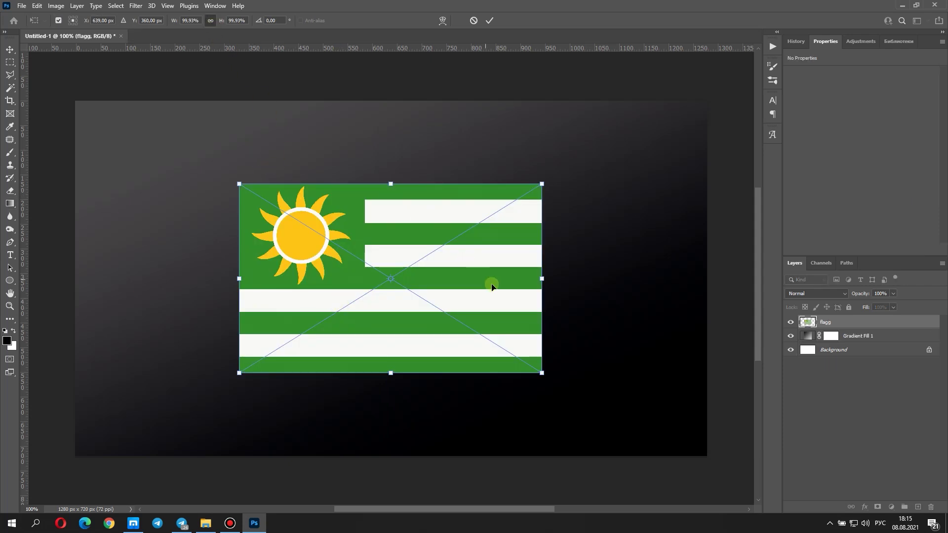
{"action": "left_click_drag", "start_coordinate": [541, 372], "coordinate": [590, 411]}
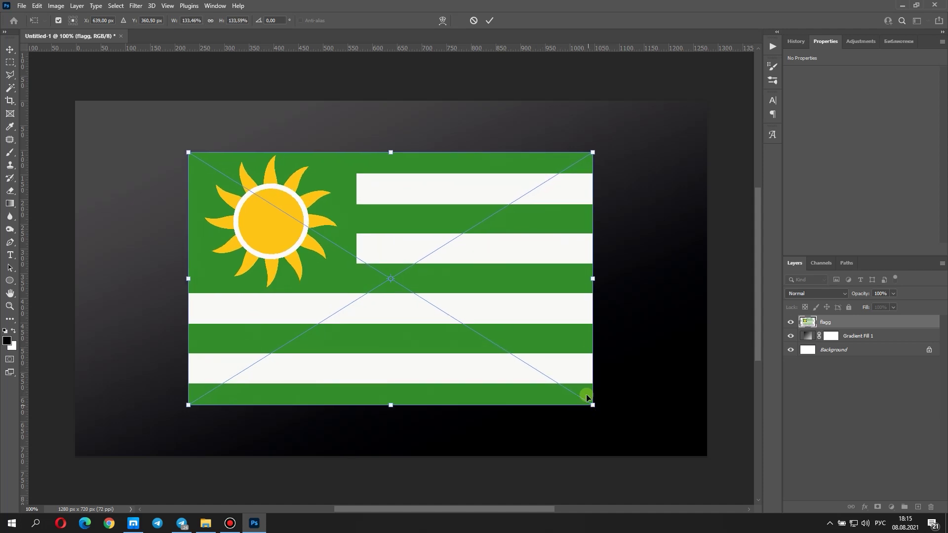
{"action": "left_click", "coordinate": [493, 21]}
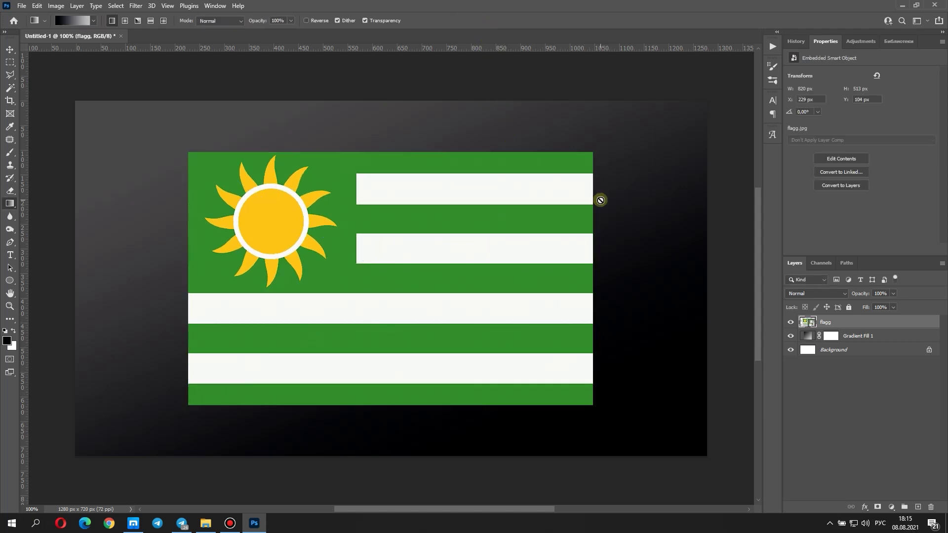
Step: Duplicate the flagg layer twice, creating flagg copy and flagg copy 2
{"action": "right_click", "coordinate": [845, 326]}
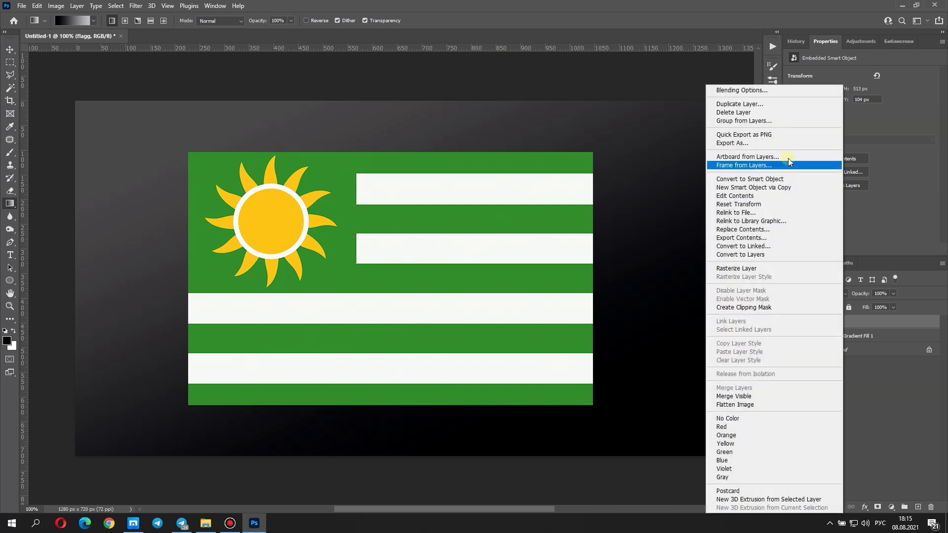
{"action": "left_click", "coordinate": [785, 107]}
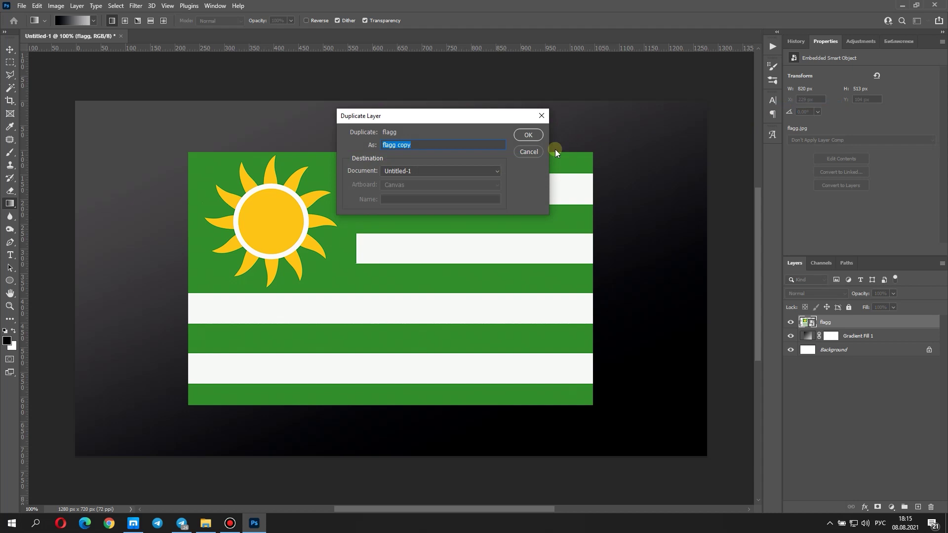
{"action": "left_click", "coordinate": [526, 135]}
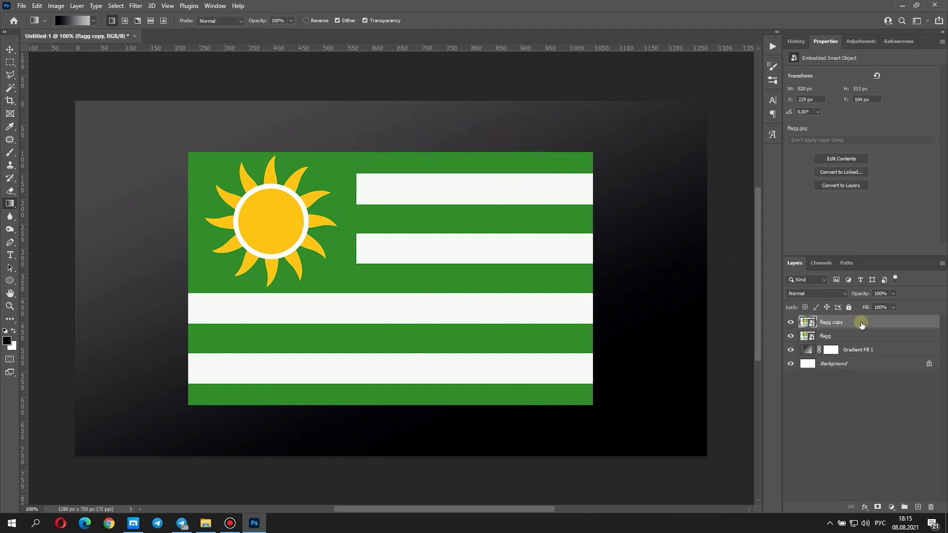
{"action": "right_click", "coordinate": [862, 325]}
{"action": "left_click", "coordinate": [795, 106]}
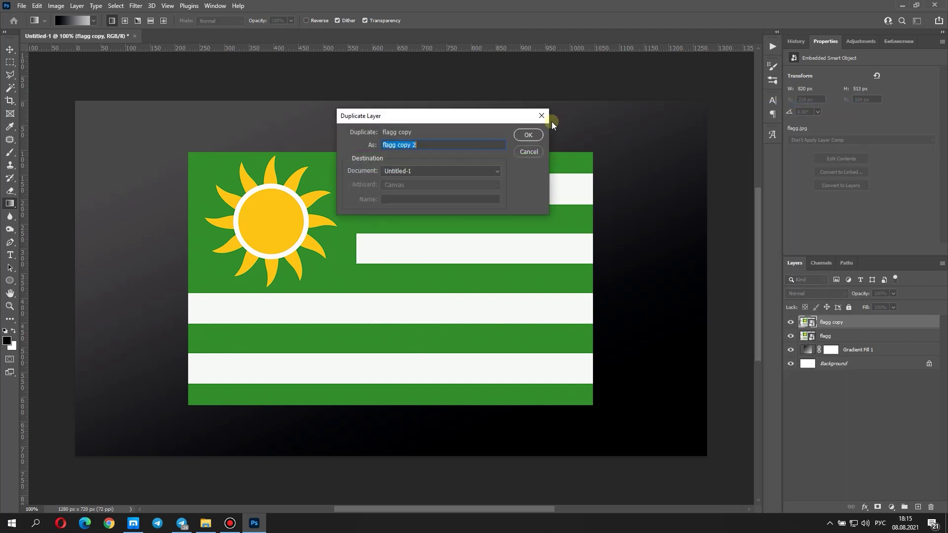
{"action": "left_click", "coordinate": [529, 134]}
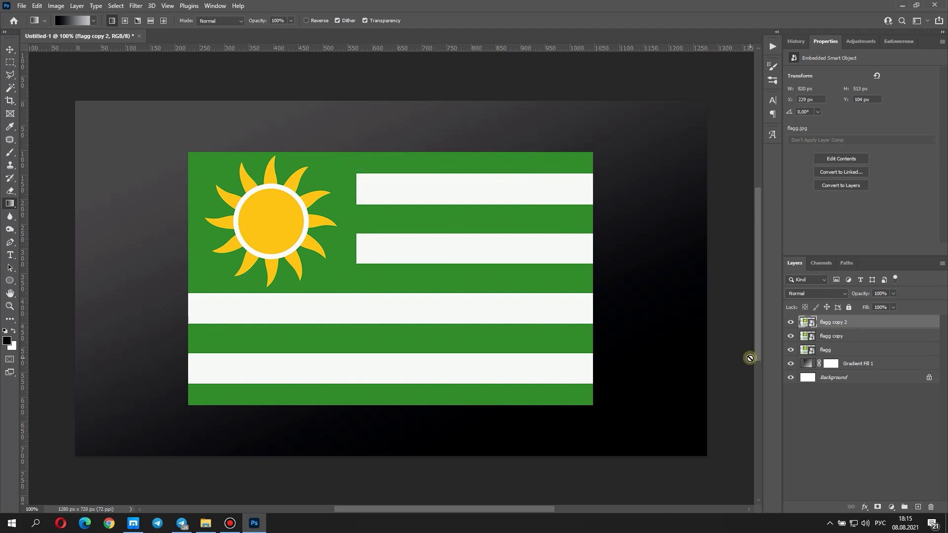
Step: Hide the flagg layer, add empty Layer 1, and set a soft round brush: 0% hardness, 23% opacity
{"action": "left_click", "coordinate": [793, 351]}
{"action": "left_click", "coordinate": [918, 508]}
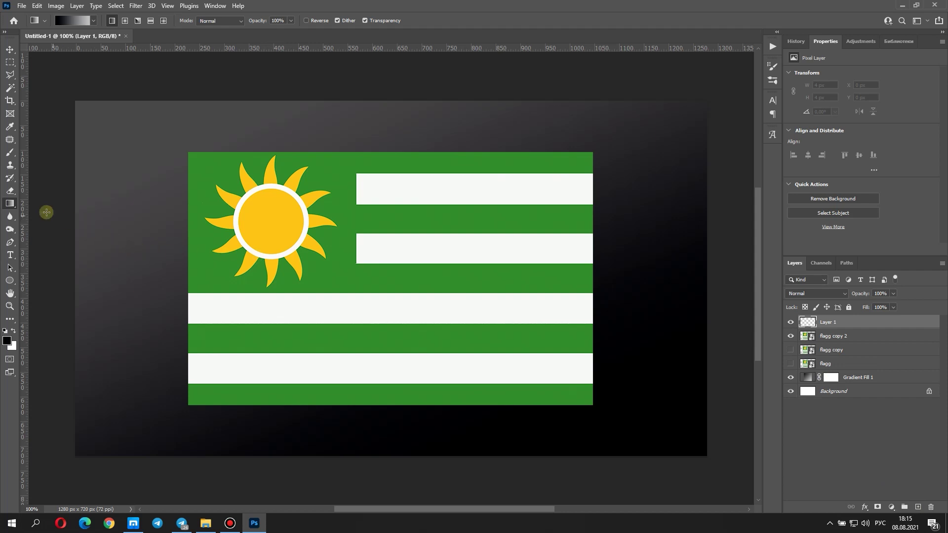
{"action": "left_click", "coordinate": [11, 153]}
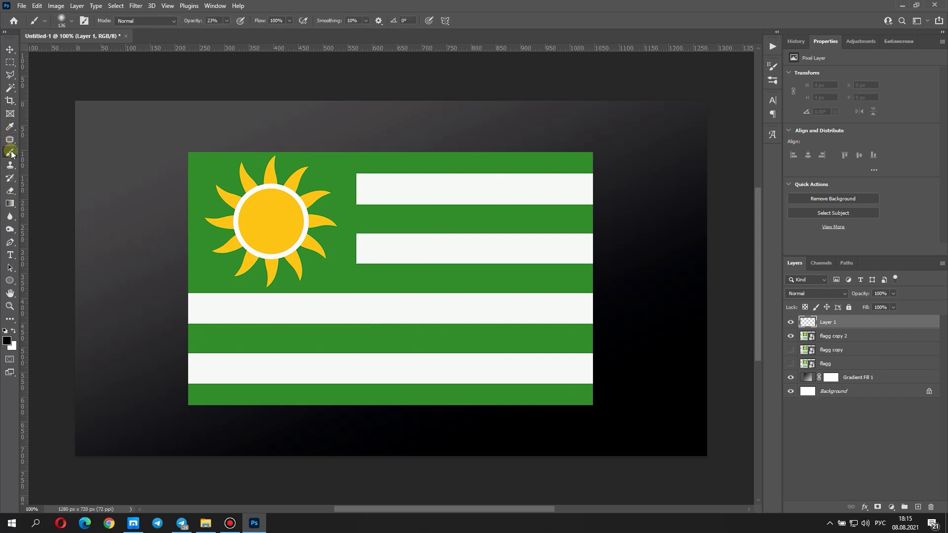
{"action": "left_click", "coordinate": [70, 22]}
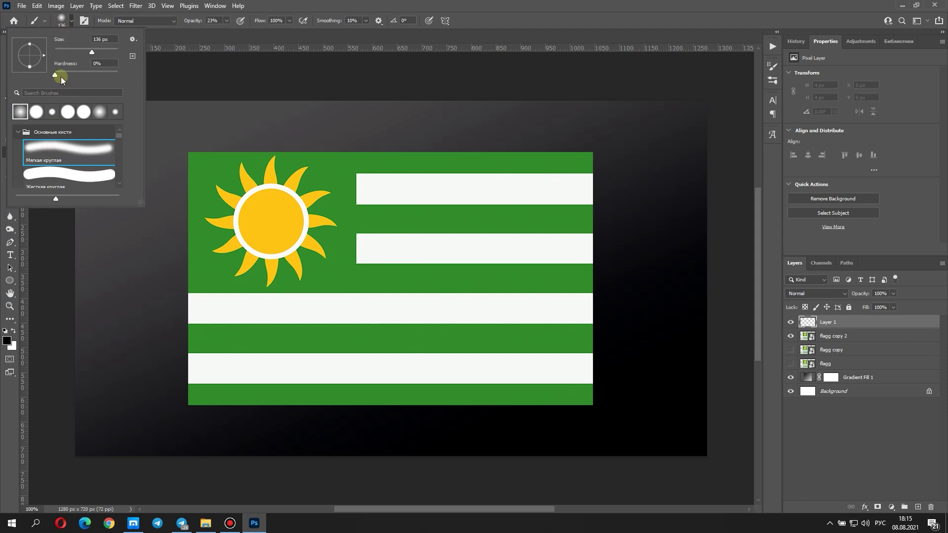
{"action": "left_click", "coordinate": [55, 74]}
{"action": "left_click", "coordinate": [227, 21]}
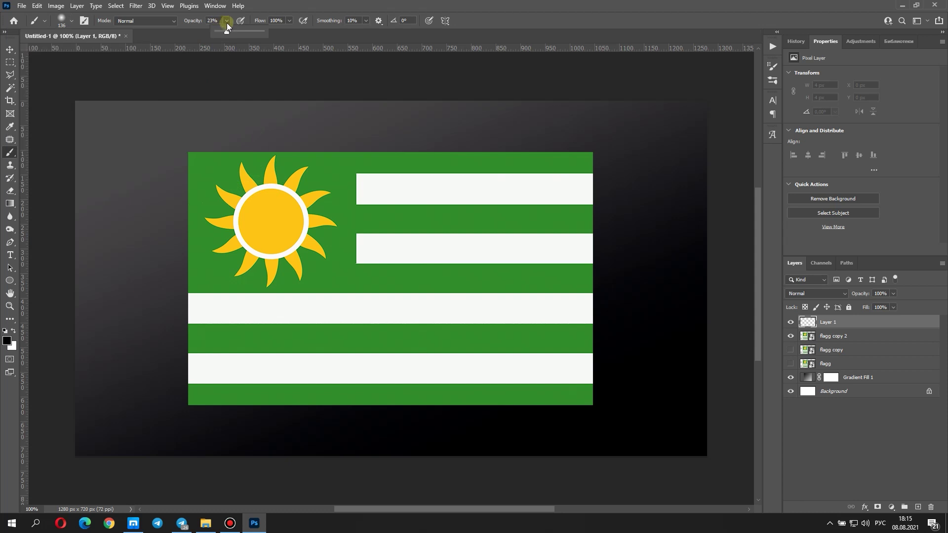
{"action": "left_click", "coordinate": [227, 22]}
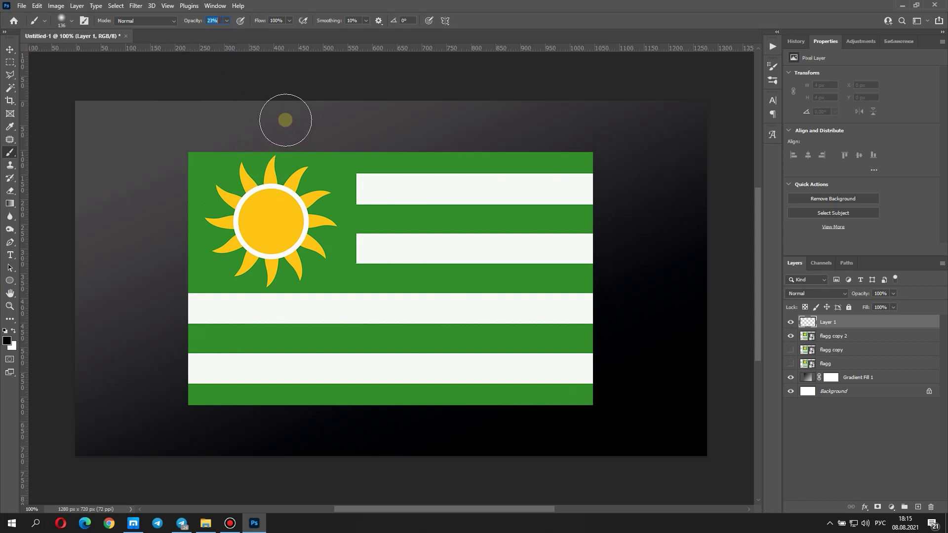
Step: Paint soft diagonal shadow streaks across the flag on Layer 1 using drag and shift-click strokes
{"action": "left_click_drag", "start_coordinate": [282, 121], "coordinate": [167, 268]}
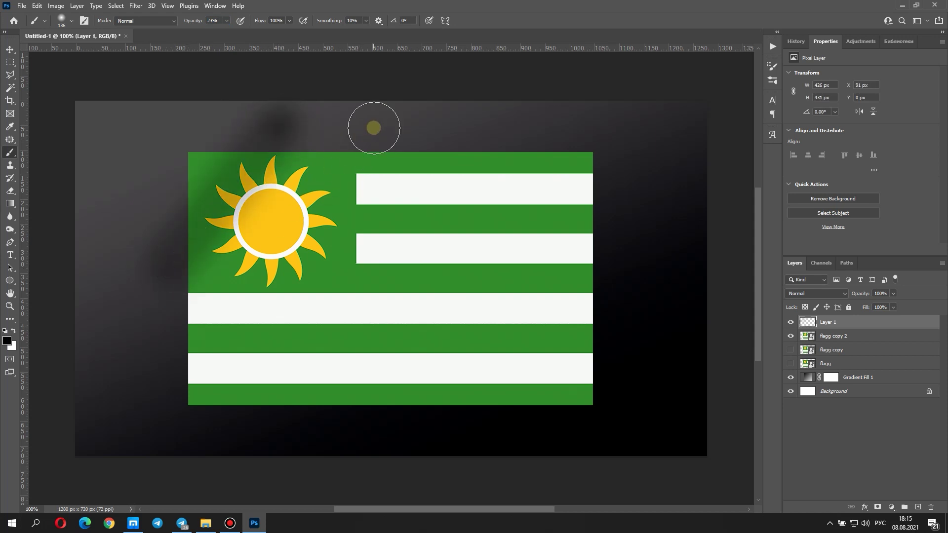
{"action": "left_click", "coordinate": [385, 113]}
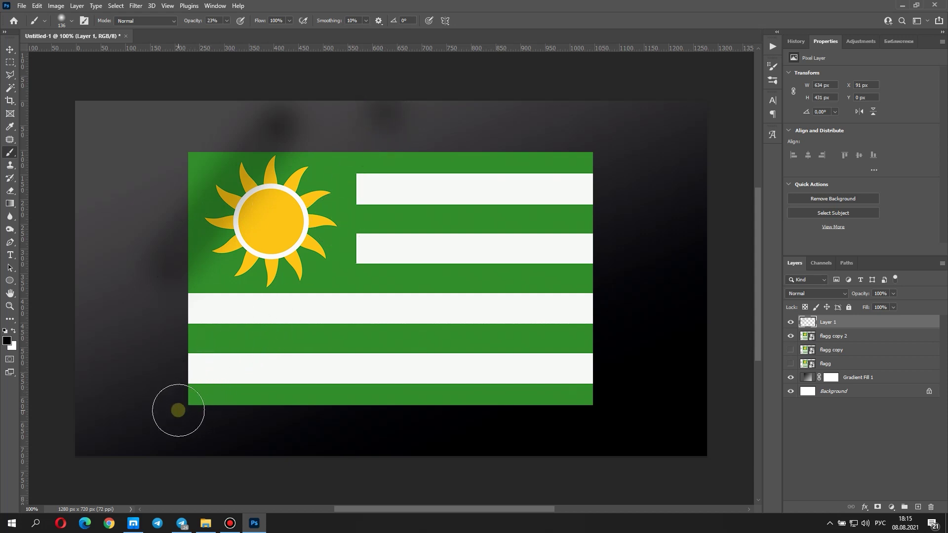
{"action": "left_click", "coordinate": [178, 410], "text": "shift"}
{"action": "left_click", "coordinate": [492, 111]}
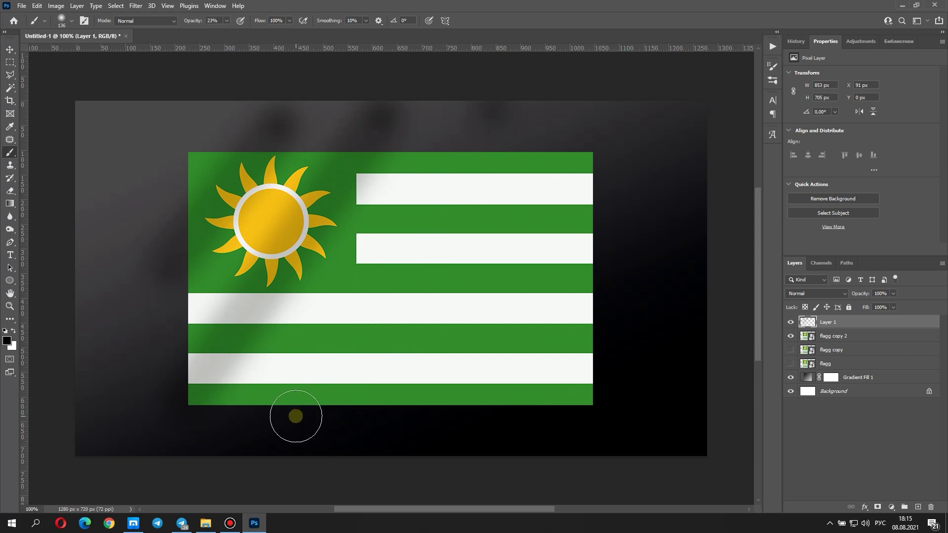
{"action": "left_click", "coordinate": [296, 415], "text": "shift"}
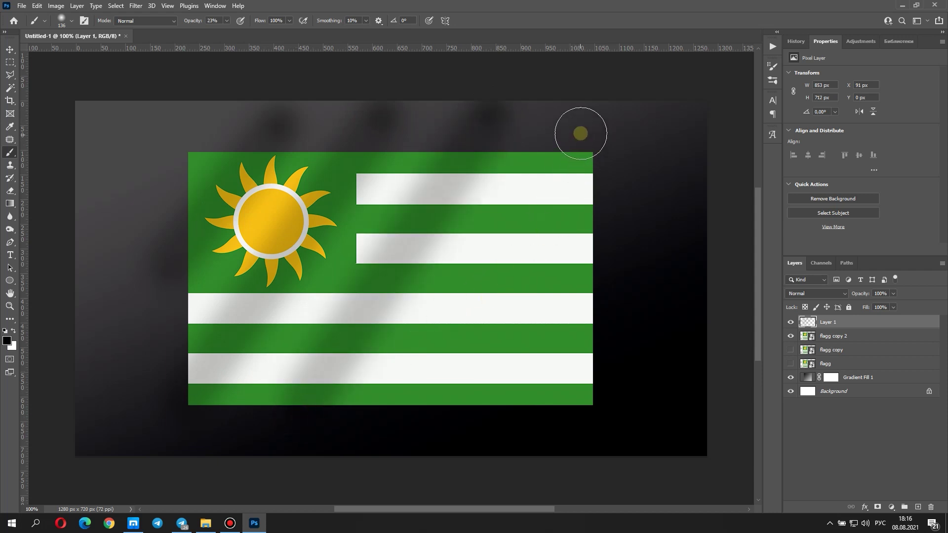
{"action": "left_click", "coordinate": [585, 124]}
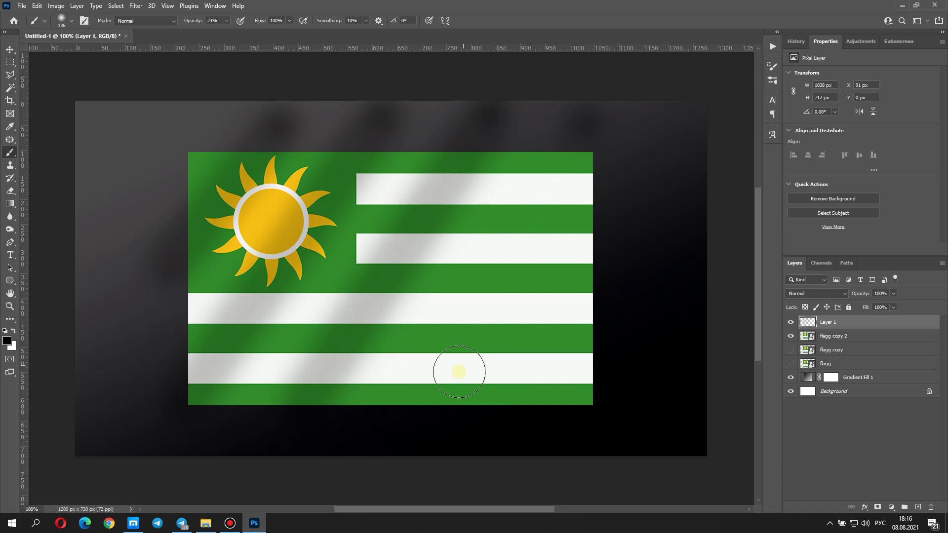
{"action": "left_click", "coordinate": [407, 426], "text": "shift"}
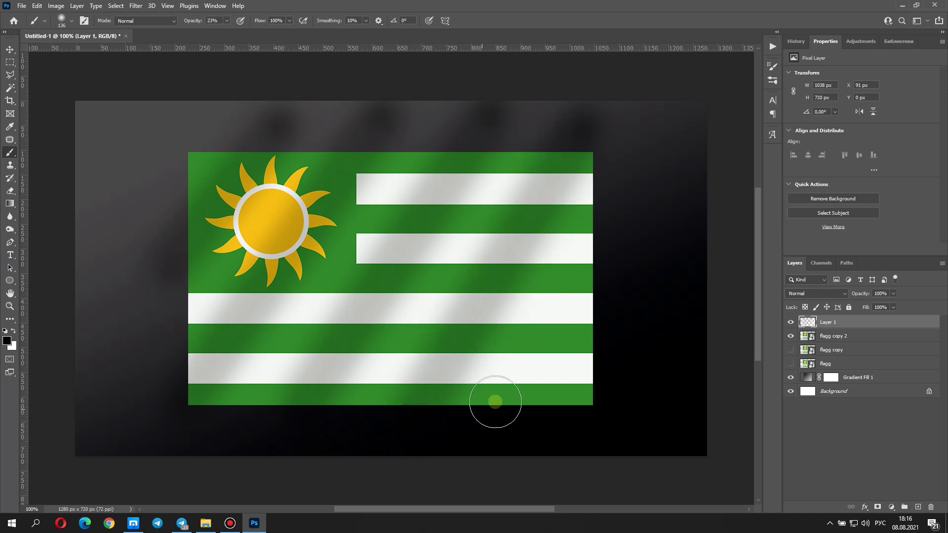
{"action": "left_click", "coordinate": [613, 256]}
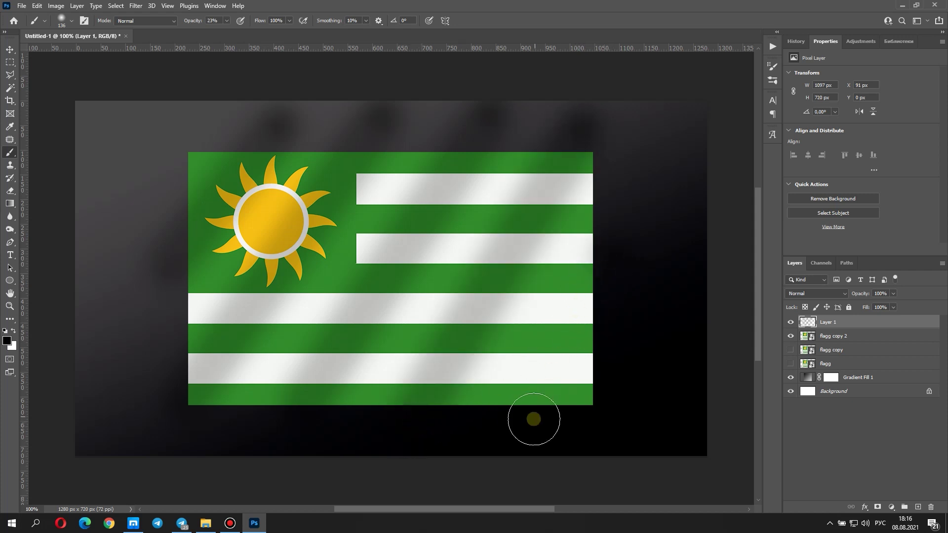
{"action": "left_click", "coordinate": [527, 438], "text": "shift"}
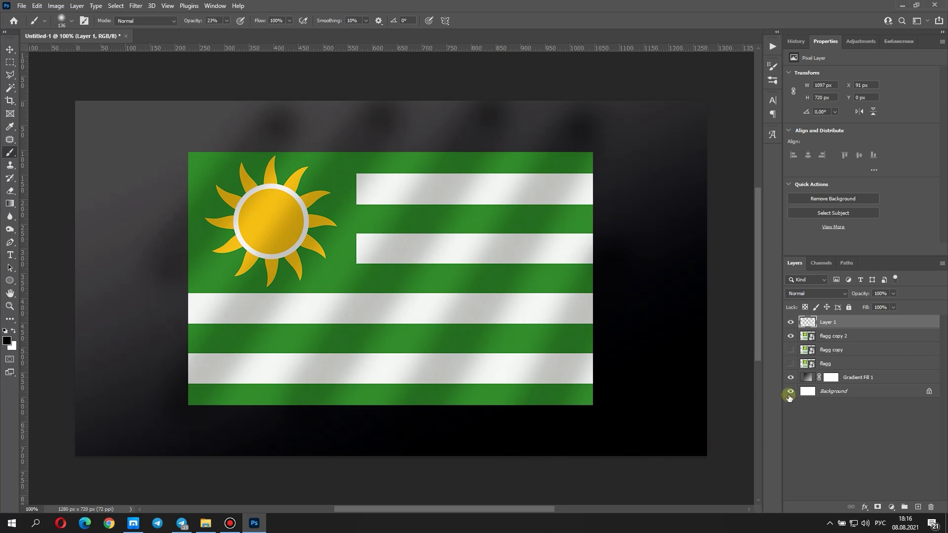
Step: Hide the Background, Gradient Fill 1 and flag layers so only the shadow streaks show
{"action": "left_click", "coordinate": [789, 379]}
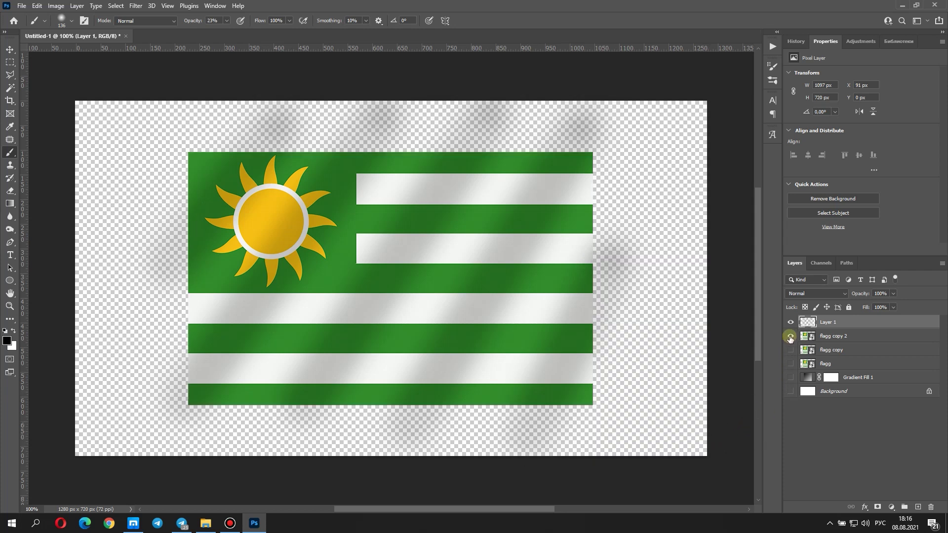
{"action": "left_click", "coordinate": [790, 337]}
{"action": "left_click", "coordinate": [790, 338]}
{"action": "left_click", "coordinate": [792, 337]}
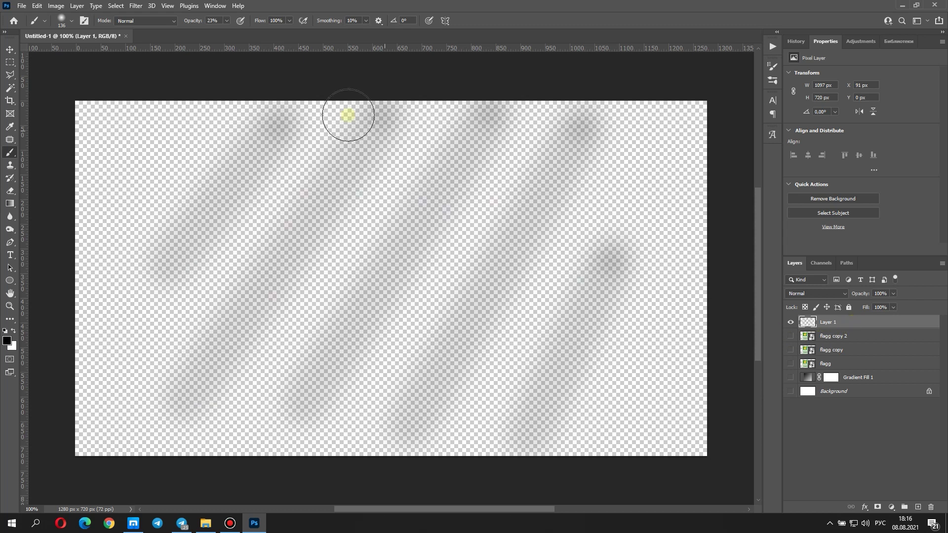
Step: Save the document as 1.psd, then show the flag layer again
{"action": "left_click", "coordinate": [22, 6]}
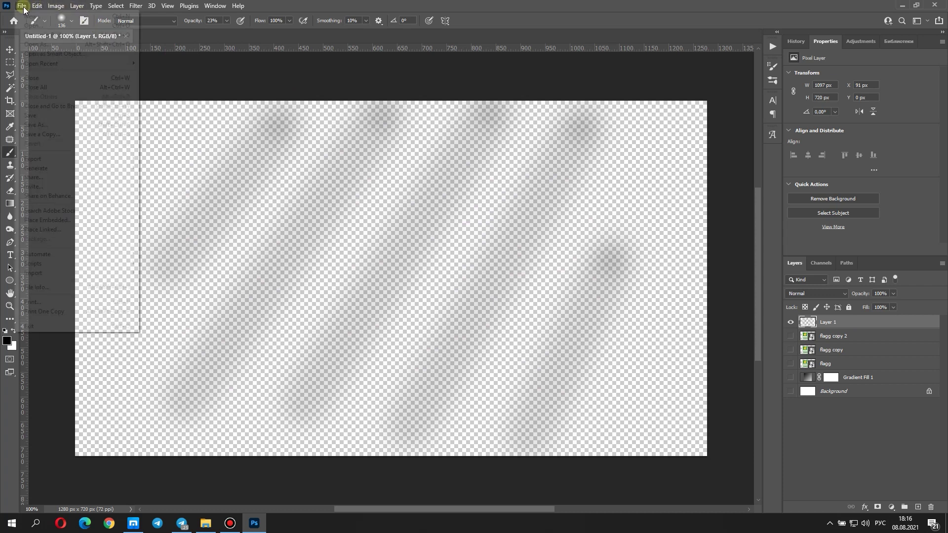
{"action": "left_click", "coordinate": [48, 124]}
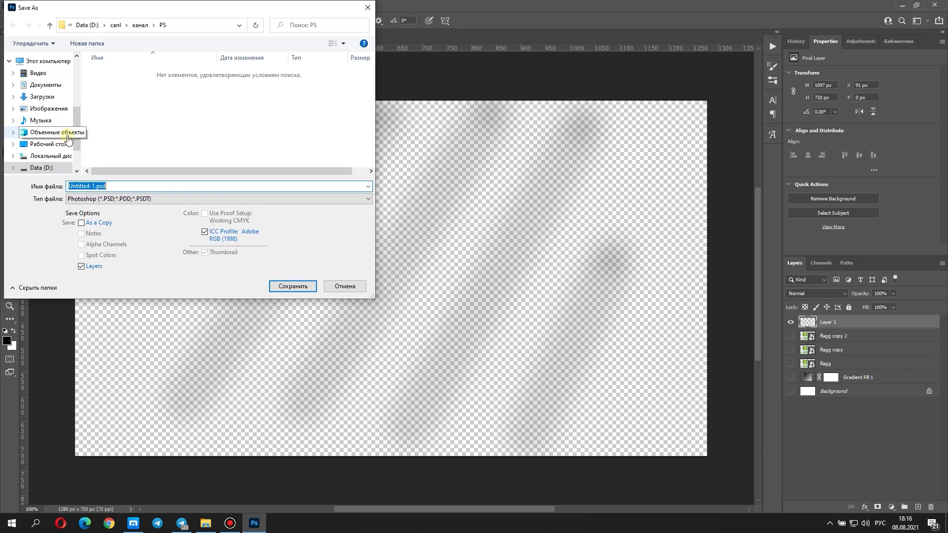
{"action": "type", "text": "1"}
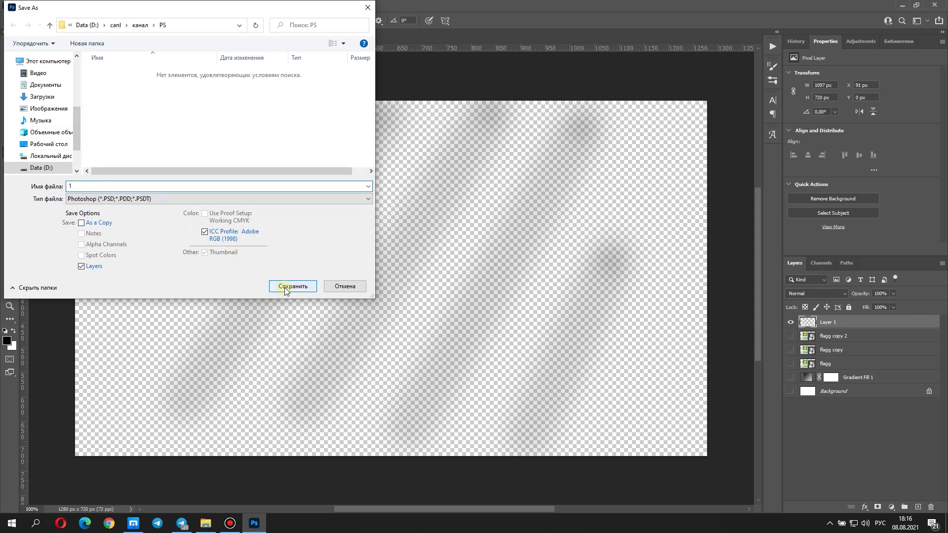
{"action": "left_click", "coordinate": [285, 290]}
{"action": "left_click", "coordinate": [547, 141]}
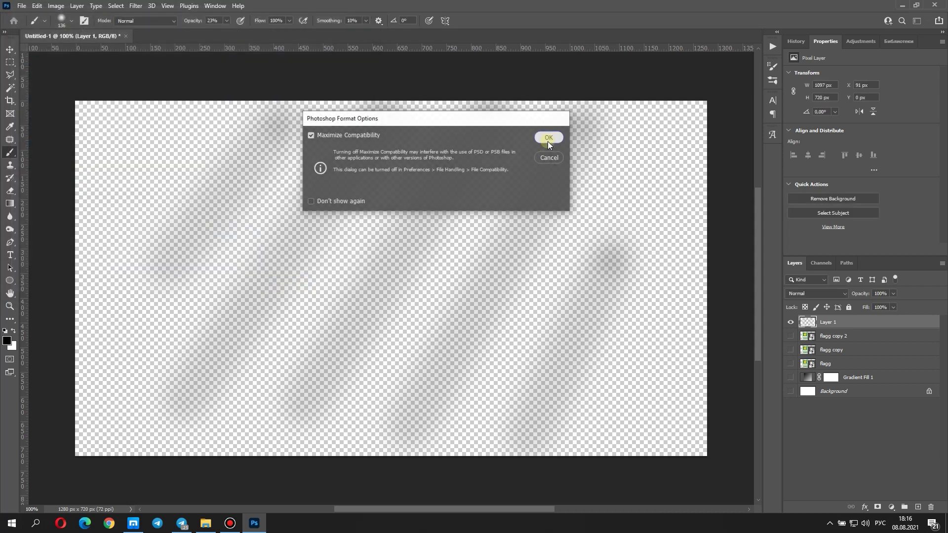
{"action": "left_click", "coordinate": [790, 336]}
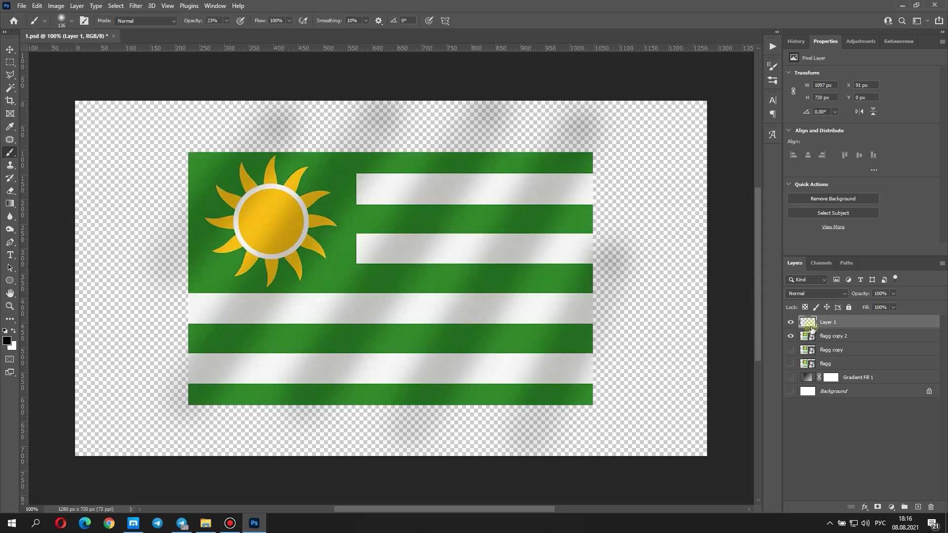
Step: Duplicate Layer 1 and shift the copy 122 px right with Free Transform
{"action": "right_click", "coordinate": [872, 322]}
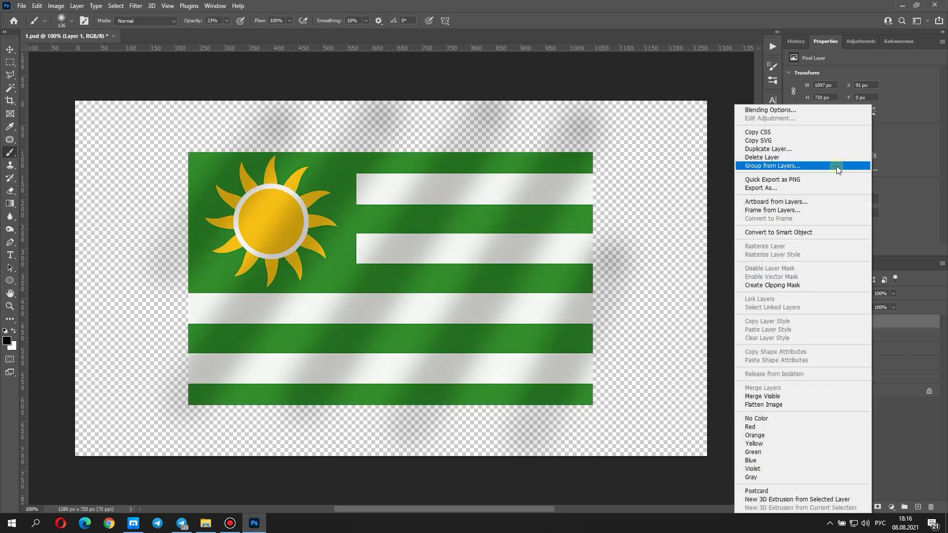
{"action": "left_click", "coordinate": [835, 151]}
{"action": "left_click", "coordinate": [528, 135]}
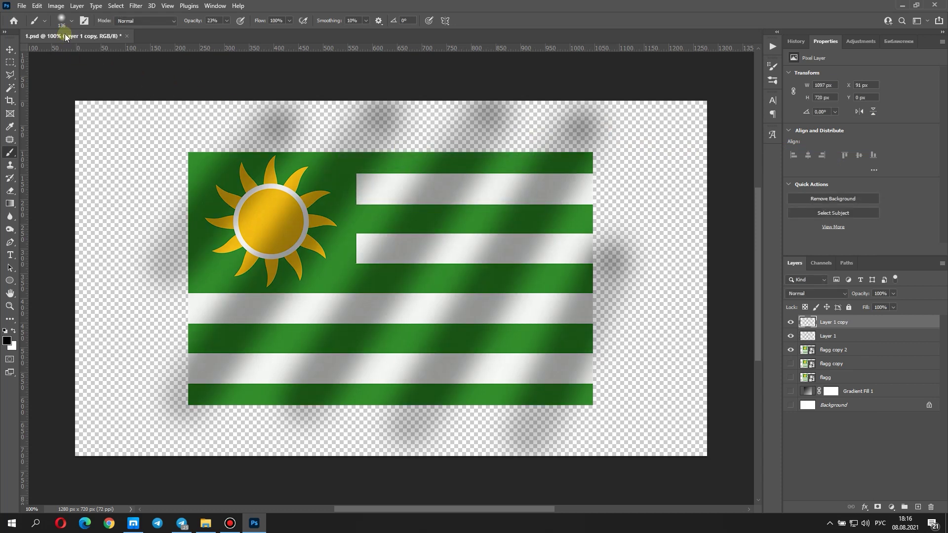
{"action": "left_click", "coordinate": [37, 6]}
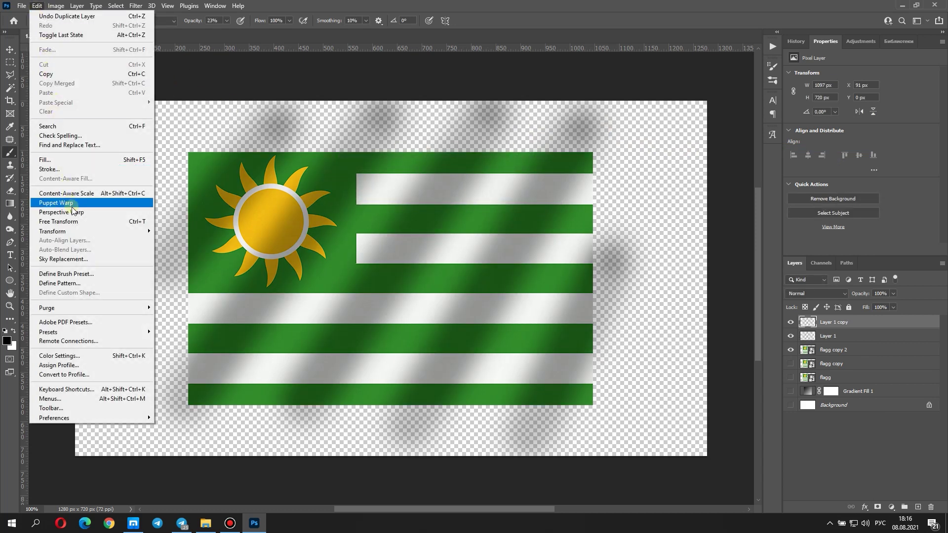
{"action": "left_click", "coordinate": [75, 221]}
{"action": "left_click_drag", "start_coordinate": [378, 285], "coordinate": [437, 290]}
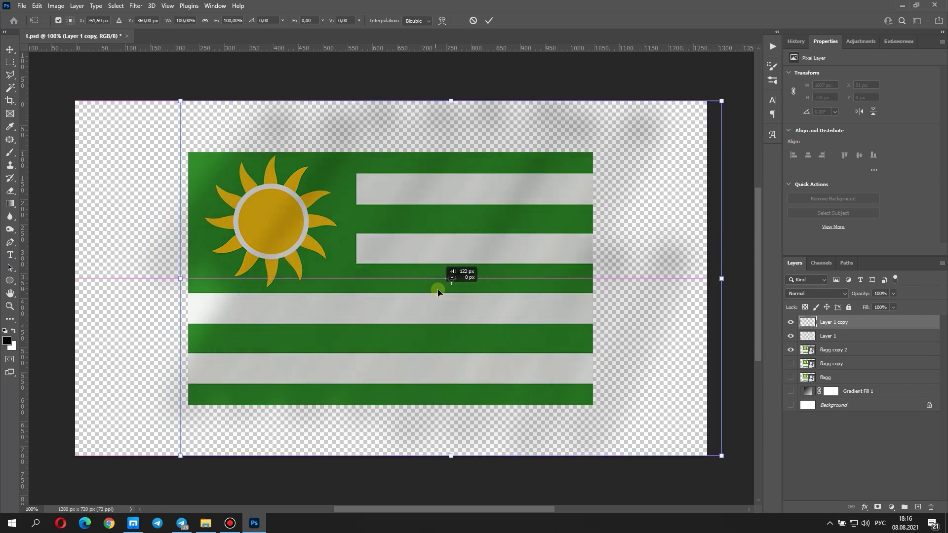
{"action": "left_click", "coordinate": [489, 20]}
Step: Hide the flag and original shadow layer, then save the document as 2.psd
{"action": "left_click", "coordinate": [791, 350]}
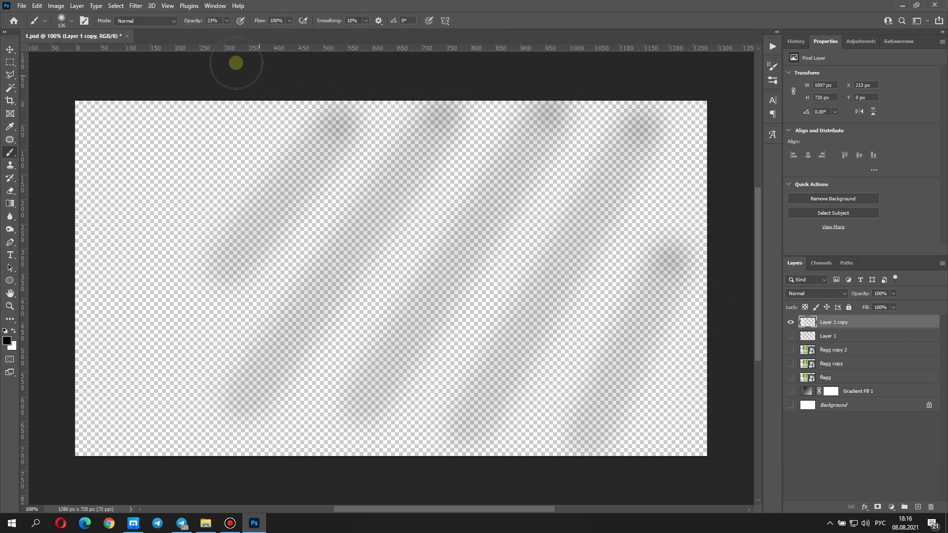
{"action": "left_click", "coordinate": [23, 6]}
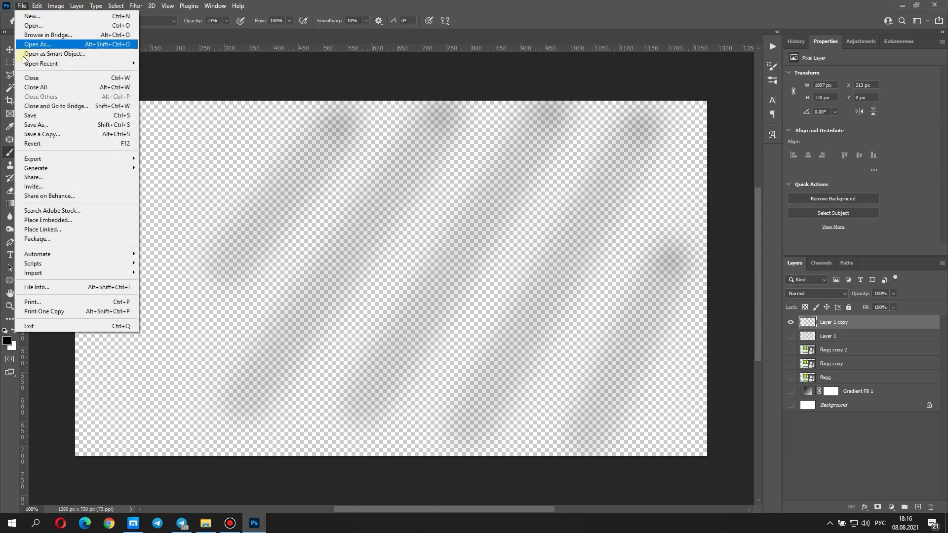
{"action": "left_click", "coordinate": [29, 126]}
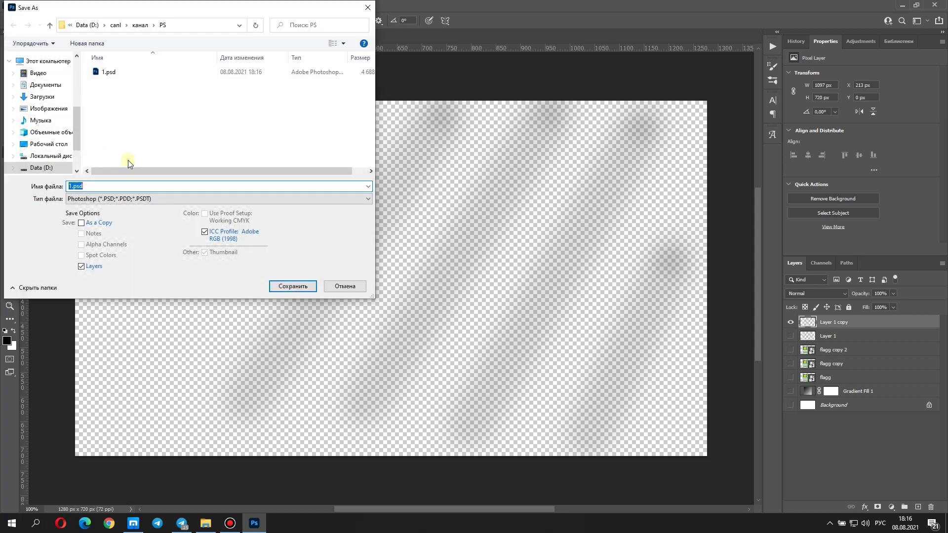
{"action": "left_click", "coordinate": [282, 286]}
{"action": "left_click", "coordinate": [540, 143]}
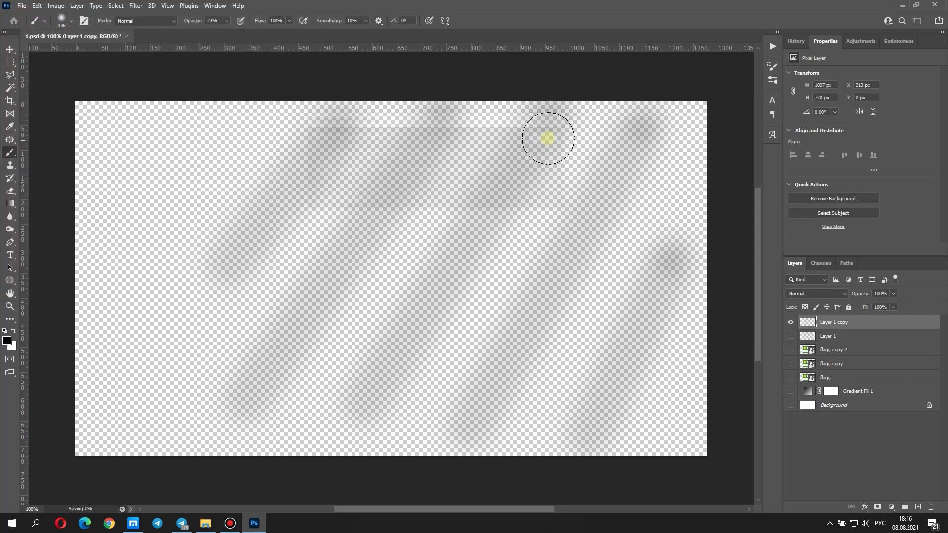
Step: Duplicate Layer 1 copy as Layer 1 copy 2 and shift it 139 px further right
{"action": "left_click", "coordinate": [792, 350]}
{"action": "right_click", "coordinate": [884, 322]}
{"action": "left_click", "coordinate": [826, 149]}
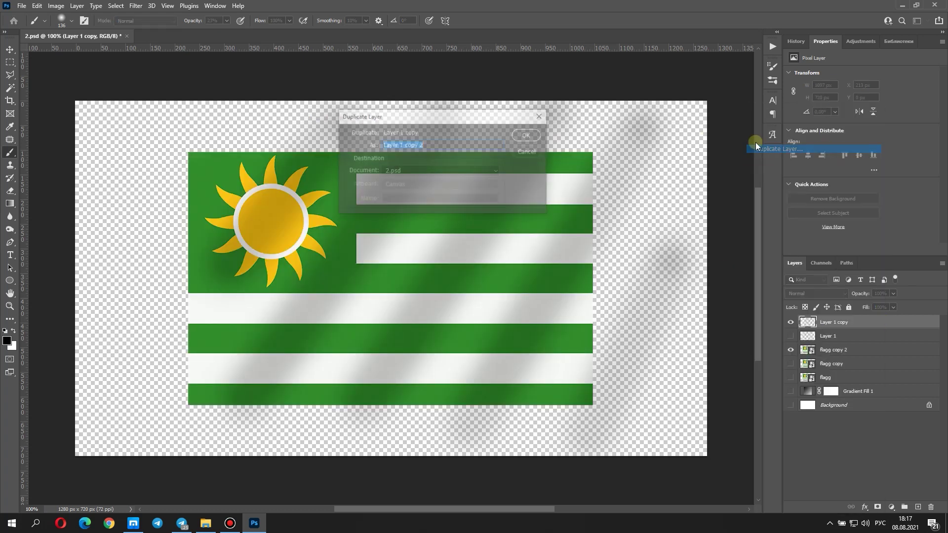
{"action": "left_click", "coordinate": [534, 135]}
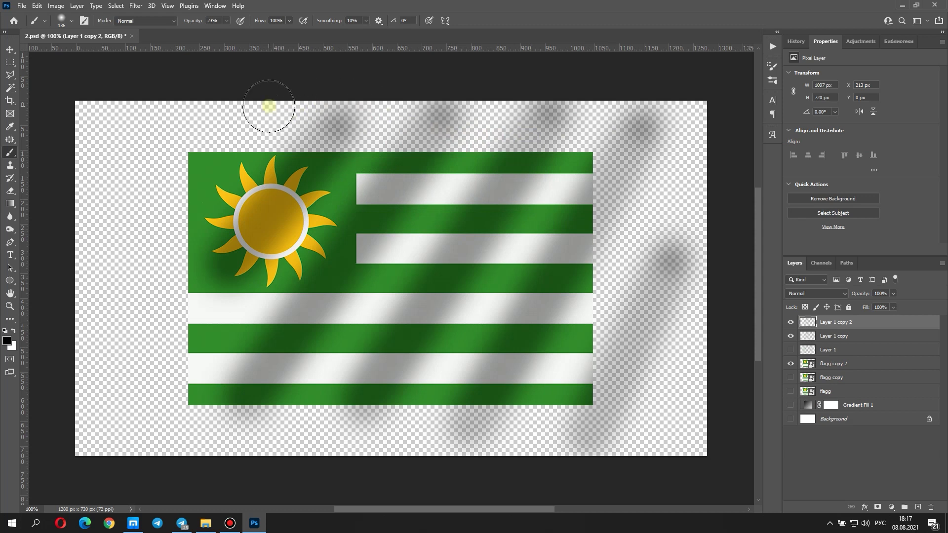
{"action": "left_click", "coordinate": [36, 5]}
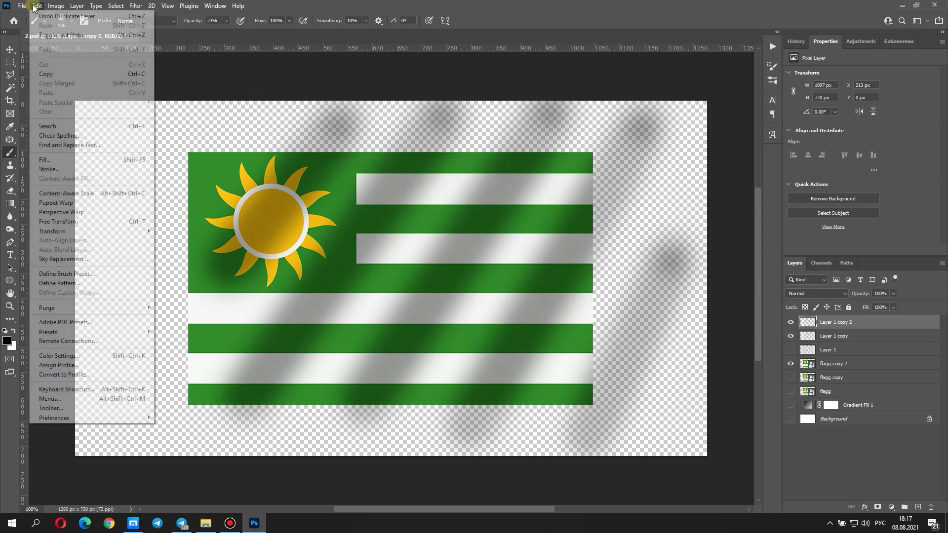
{"action": "left_click", "coordinate": [74, 221]}
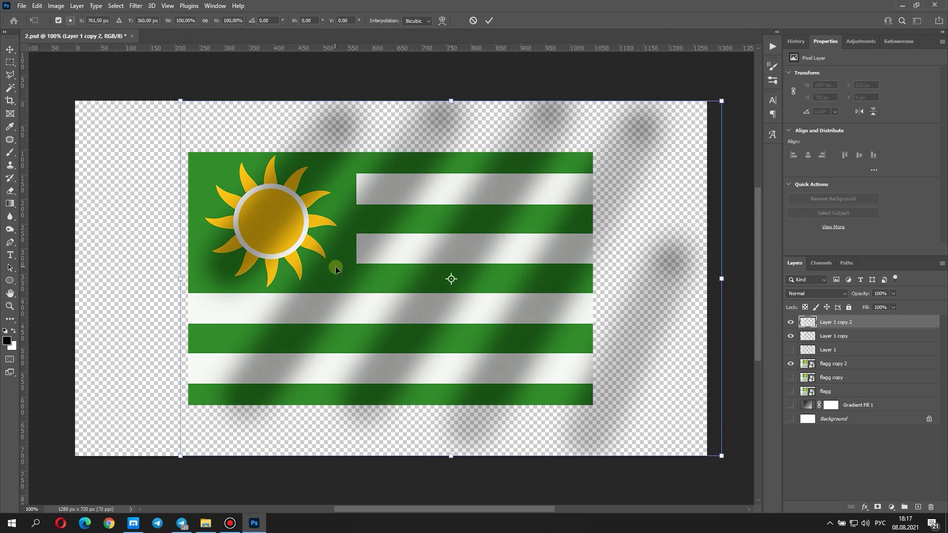
{"action": "left_click_drag", "start_coordinate": [335, 268], "coordinate": [399, 271]}
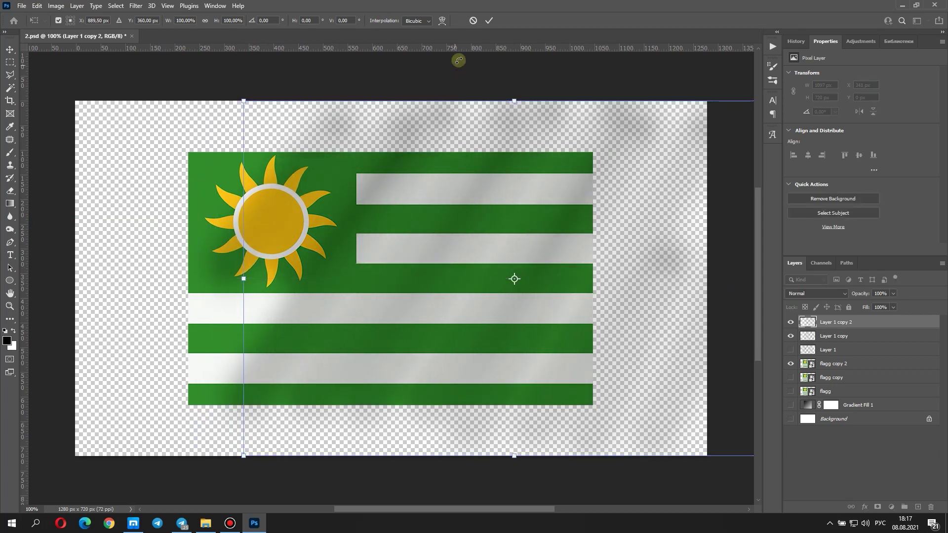
{"action": "left_click", "coordinate": [487, 22]}
Step: Hide the flag and previous shadow copy, then save the document as 3.psd
{"action": "left_click", "coordinate": [791, 364]}
{"action": "left_click", "coordinate": [791, 336]}
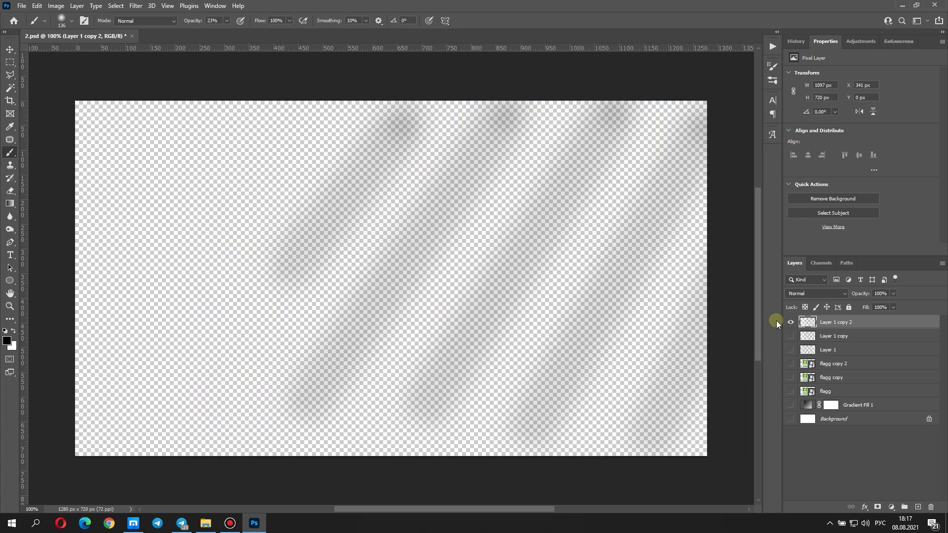
{"action": "left_click", "coordinate": [22, 5]}
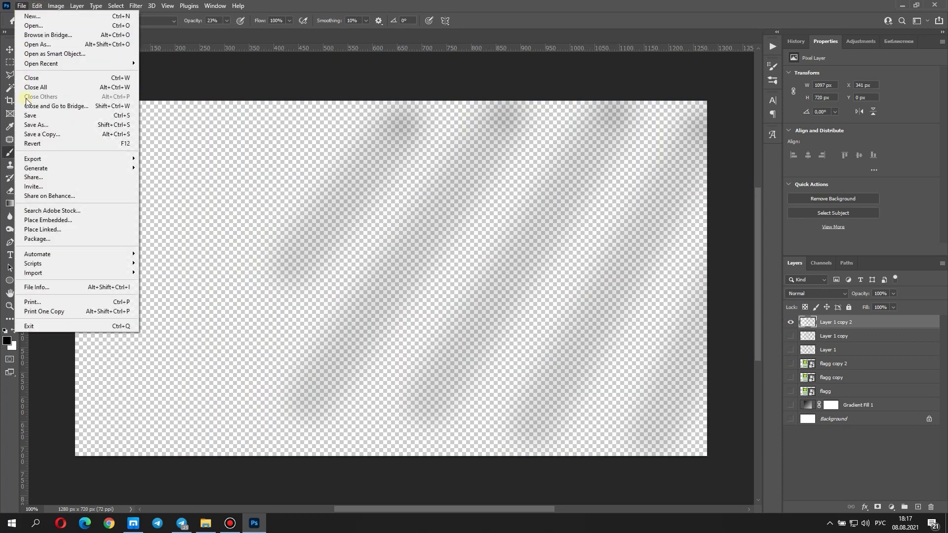
{"action": "left_click", "coordinate": [30, 125]}
{"action": "type", "text": "3"}
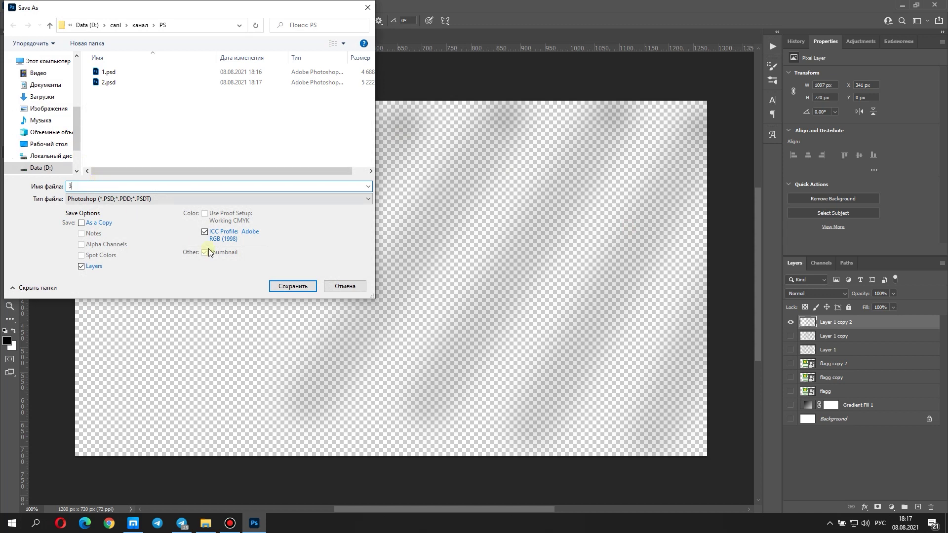
{"action": "left_click", "coordinate": [297, 287]}
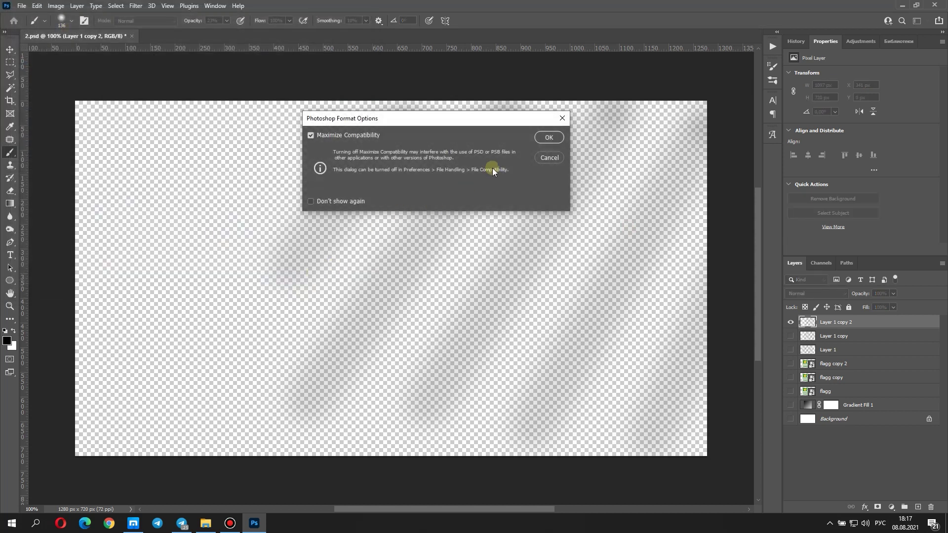
{"action": "left_click", "coordinate": [546, 138]}
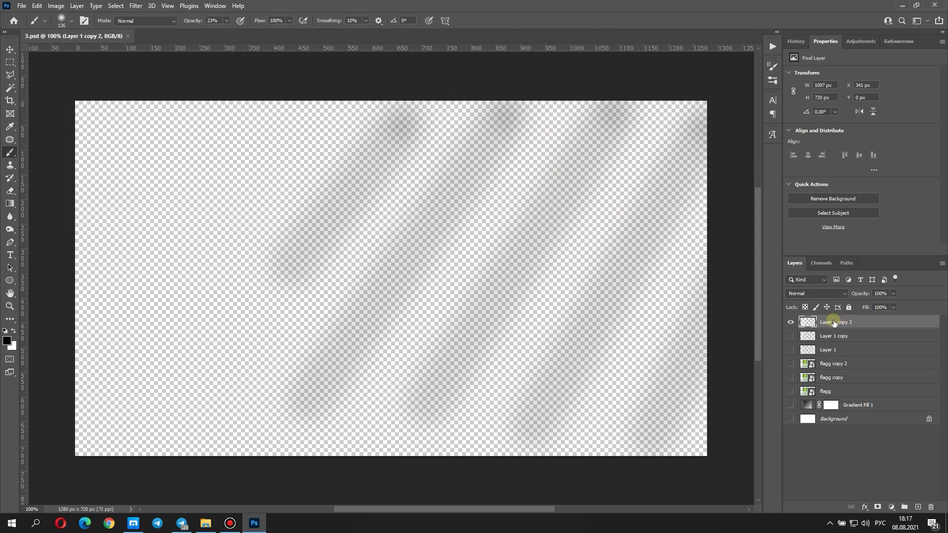
Step: Hide Layer 1 copy 2 and flagg, then show and select flagg copy 2
{"action": "left_click", "coordinate": [790, 323]}
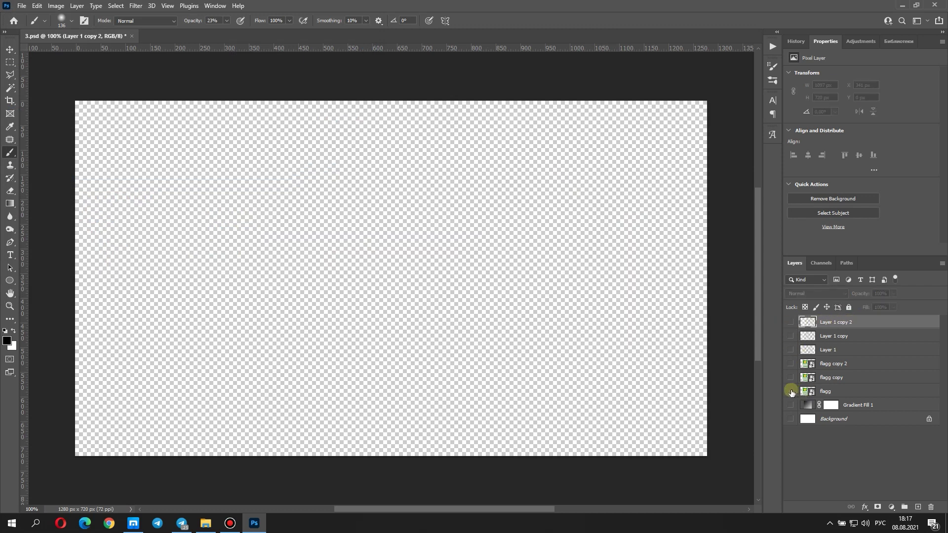
{"action": "left_click", "coordinate": [791, 391]}
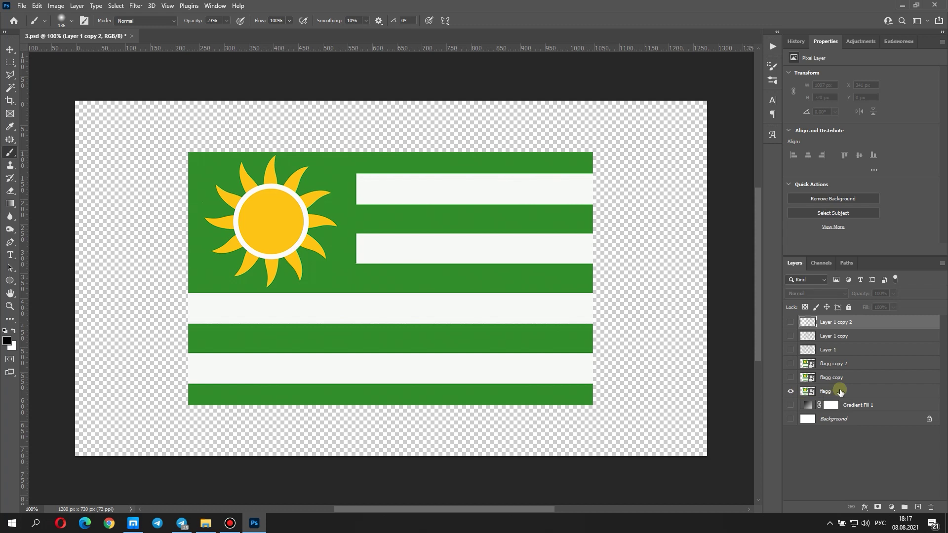
{"action": "left_click", "coordinate": [790, 391]}
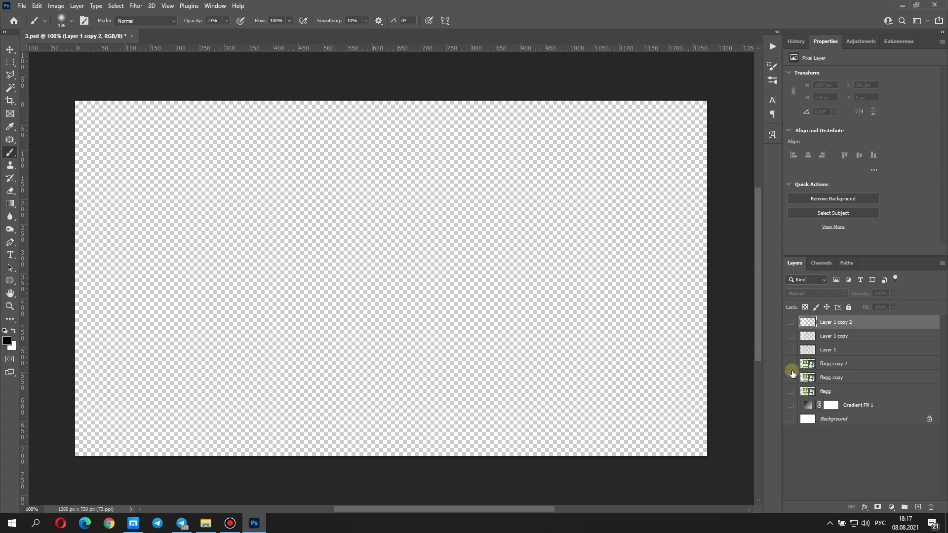
{"action": "left_click", "coordinate": [790, 364]}
{"action": "left_click", "coordinate": [846, 365]}
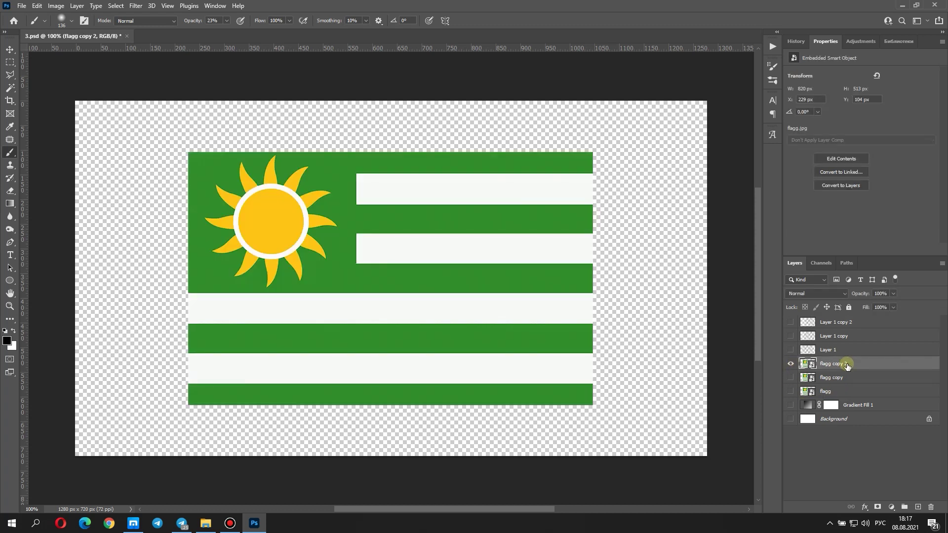
Step: Apply Filter > Distort > Displace to flagg copy 2 using 3.psd as the displacement map
{"action": "left_click", "coordinate": [136, 6]}
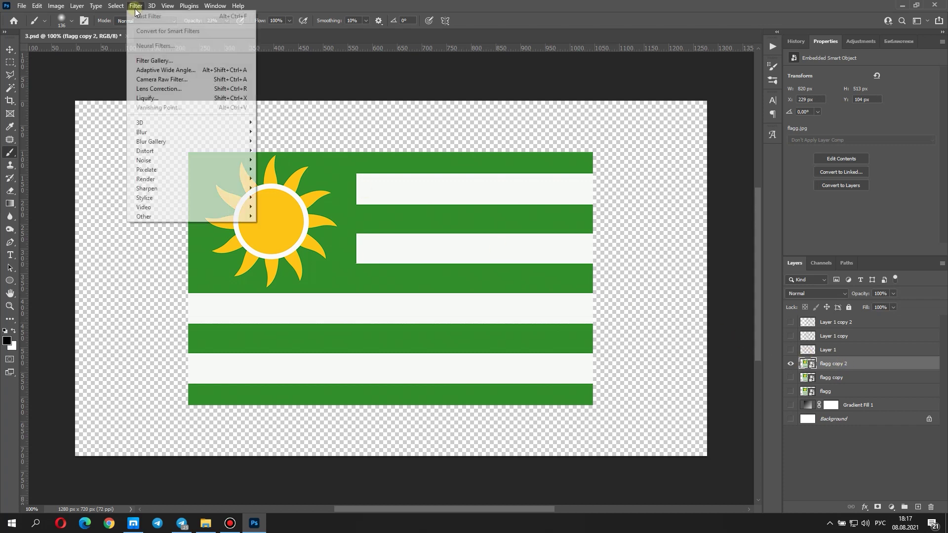
{"action": "mouse_move", "coordinate": [191, 150]}
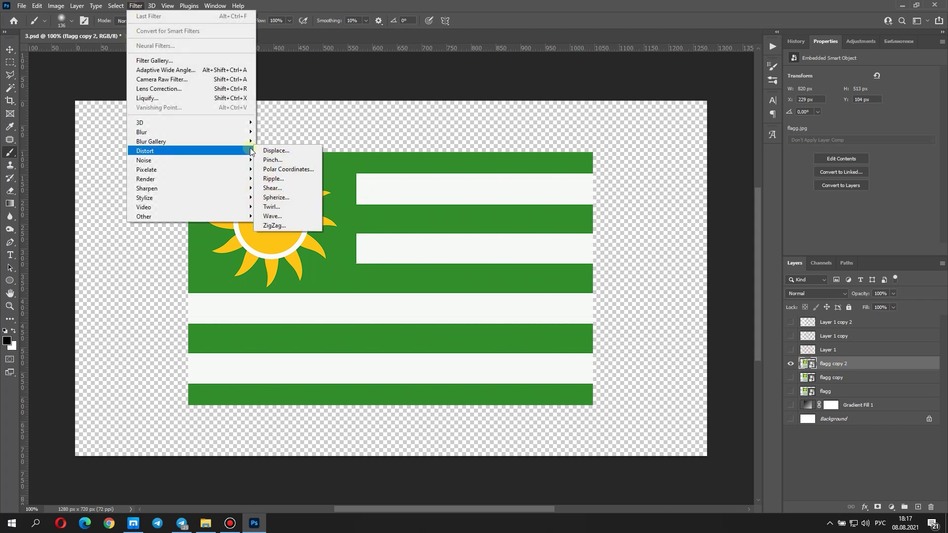
{"action": "left_click", "coordinate": [260, 148]}
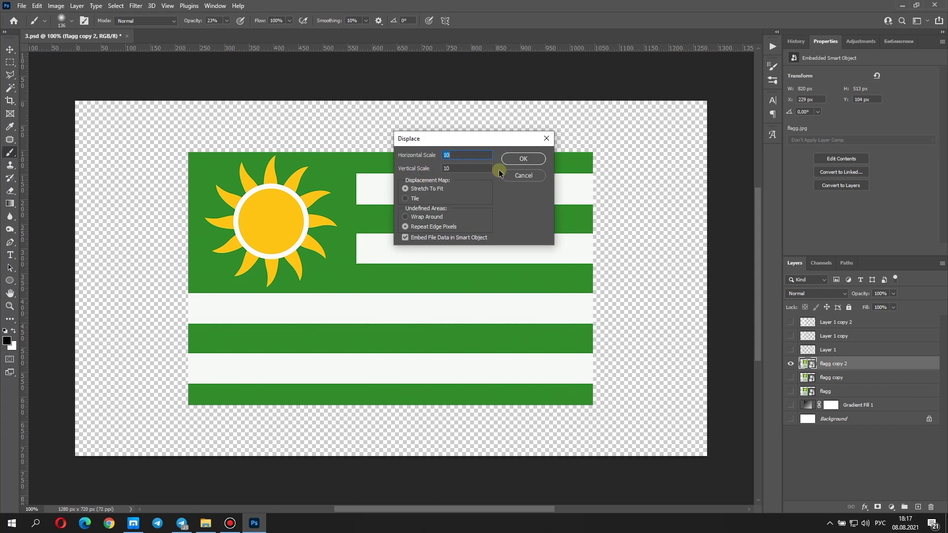
{"action": "left_click", "coordinate": [524, 159]}
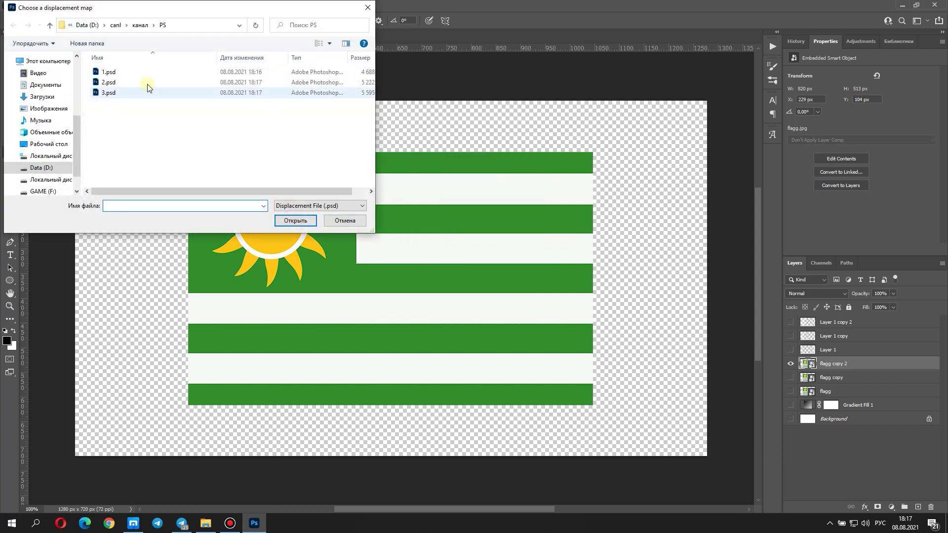
{"action": "left_click", "coordinate": [120, 93]}
{"action": "left_click", "coordinate": [304, 222]}
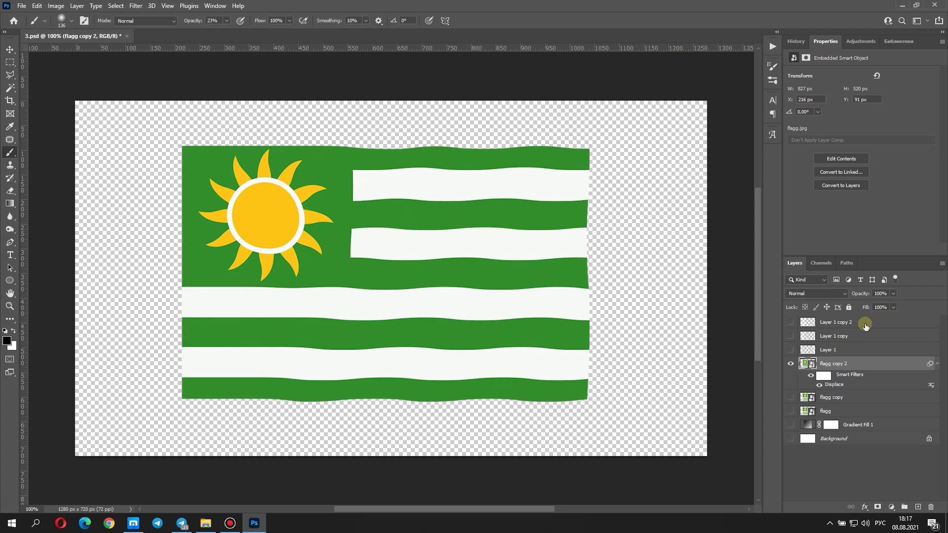
Step: Move Layer 1 copy 2 above flagg copy 2 as a clipping mask, then hide flagg copy 2
{"action": "left_click_drag", "start_coordinate": [869, 324], "coordinate": [871, 354]}
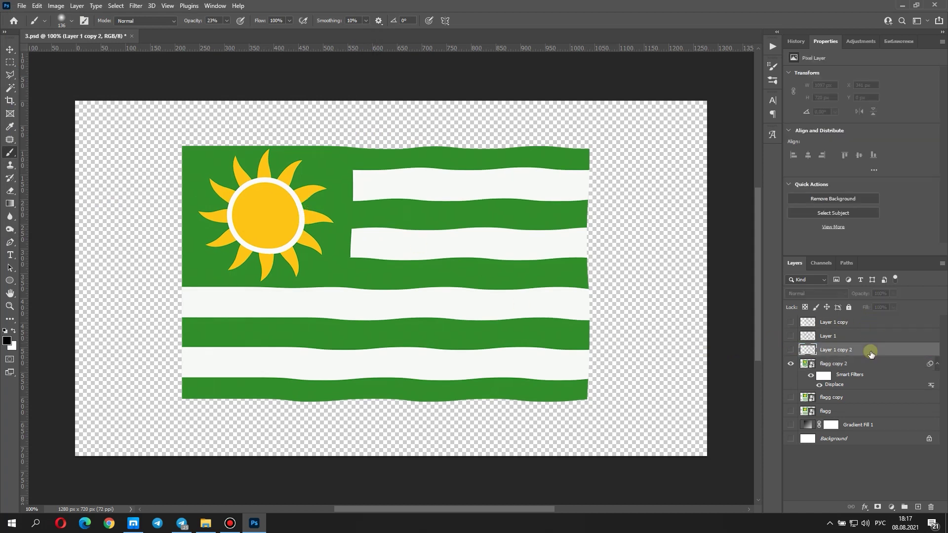
{"action": "left_click", "coordinate": [791, 349]}
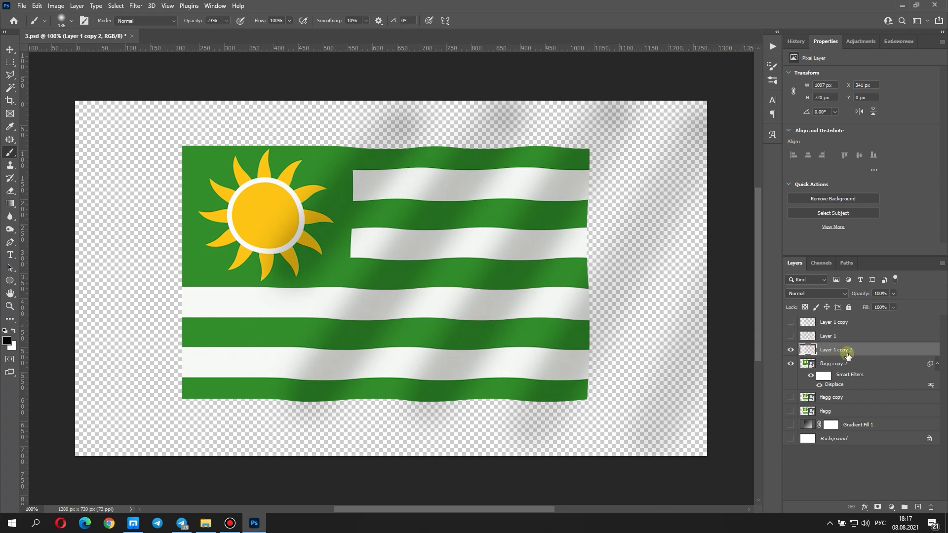
{"action": "right_click", "coordinate": [847, 353]}
{"action": "left_click", "coordinate": [784, 288]}
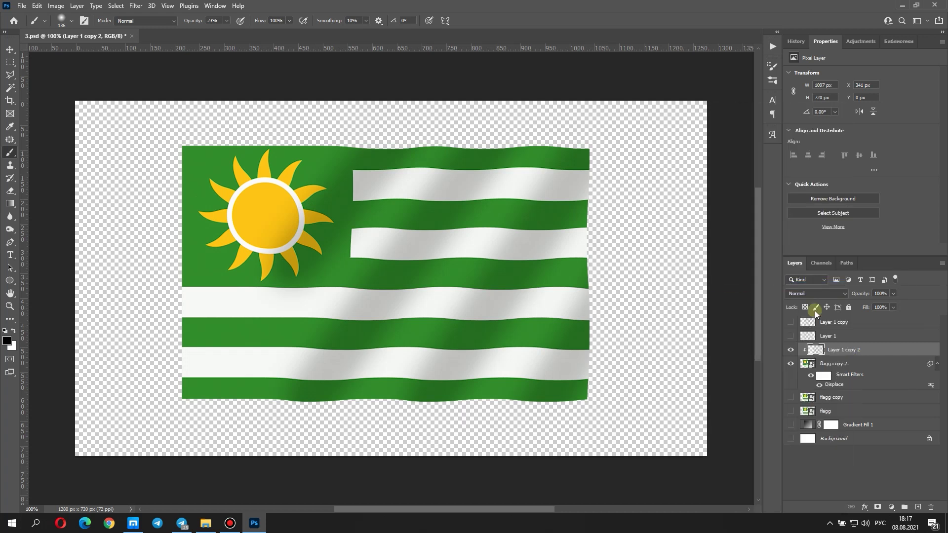
{"action": "left_click", "coordinate": [938, 365]}
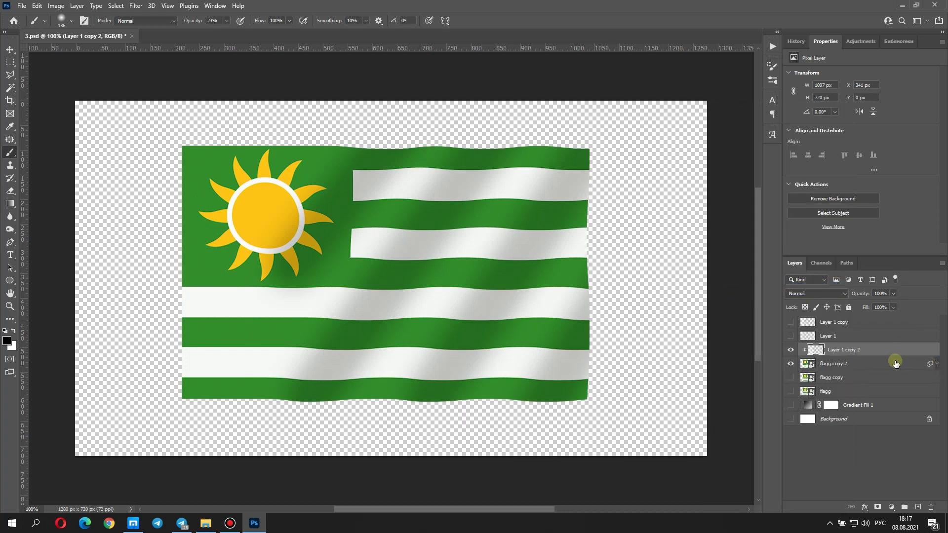
{"action": "left_click", "coordinate": [789, 363]}
Step: Show flagg copy and wave it with a Displace filter using 2.psd as the map
{"action": "left_click", "coordinate": [790, 377]}
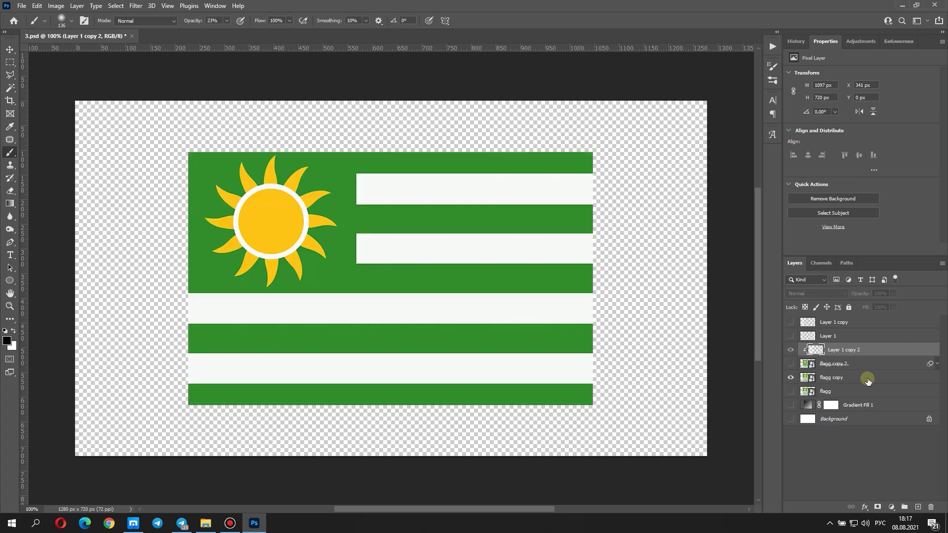
{"action": "left_click", "coordinate": [868, 380]}
{"action": "left_click", "coordinate": [135, 6]}
{"action": "mouse_move", "coordinate": [145, 151]}
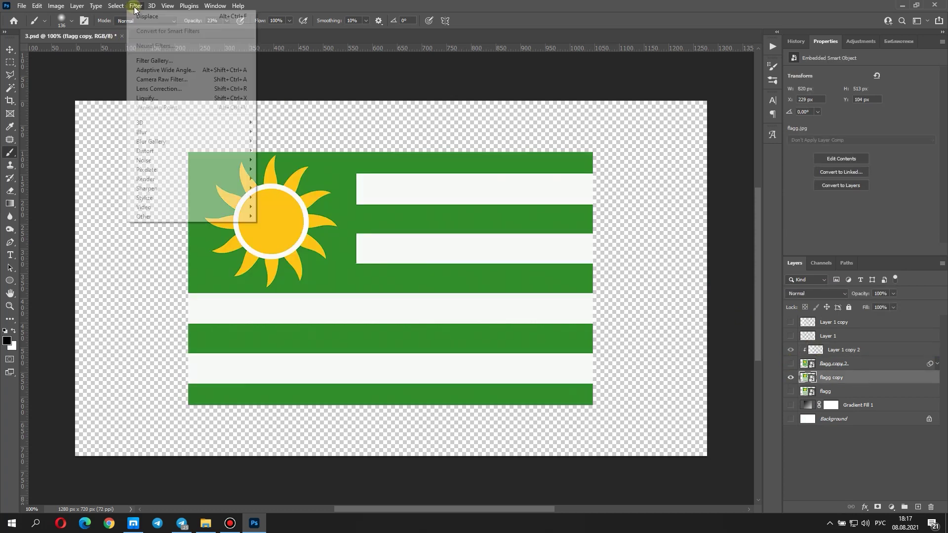
{"action": "left_click", "coordinate": [277, 149]}
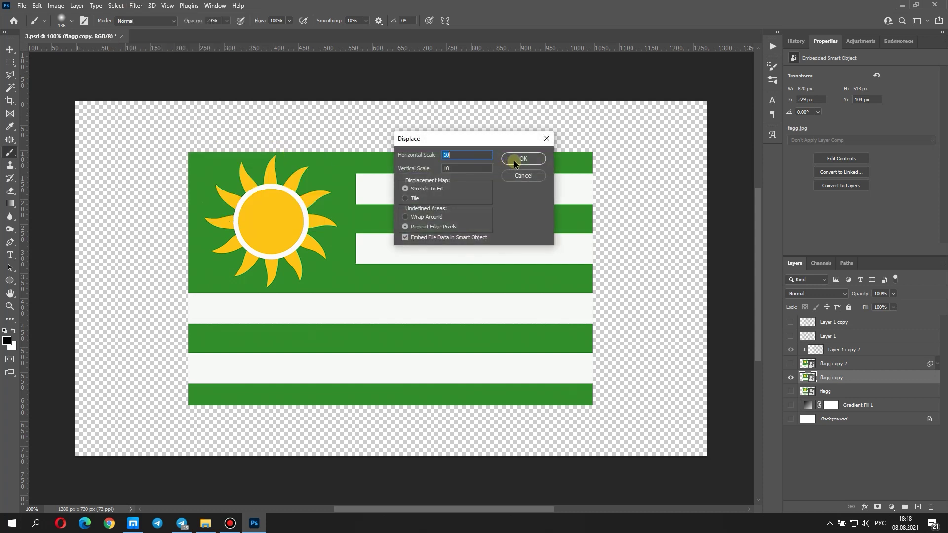
{"action": "left_click", "coordinate": [514, 159]}
{"action": "left_click", "coordinate": [197, 83]}
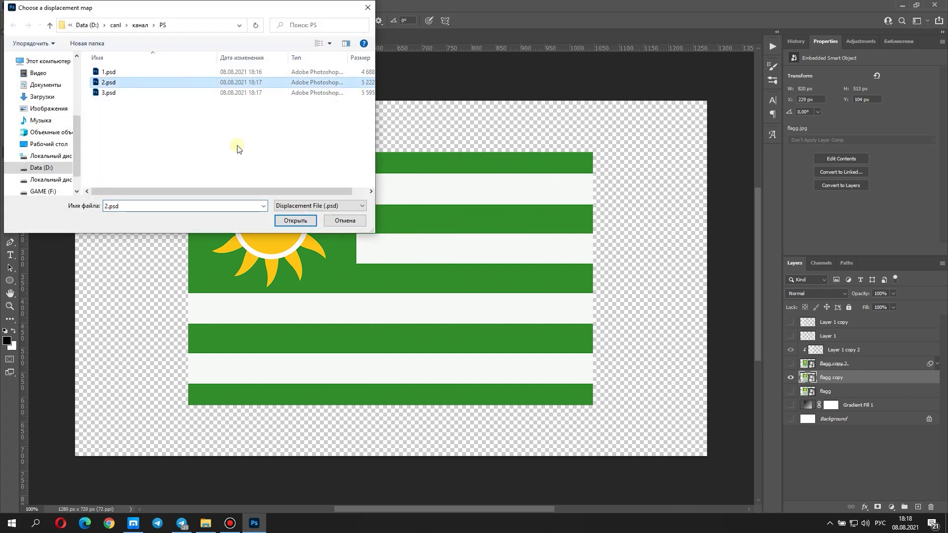
{"action": "left_click", "coordinate": [307, 221]}
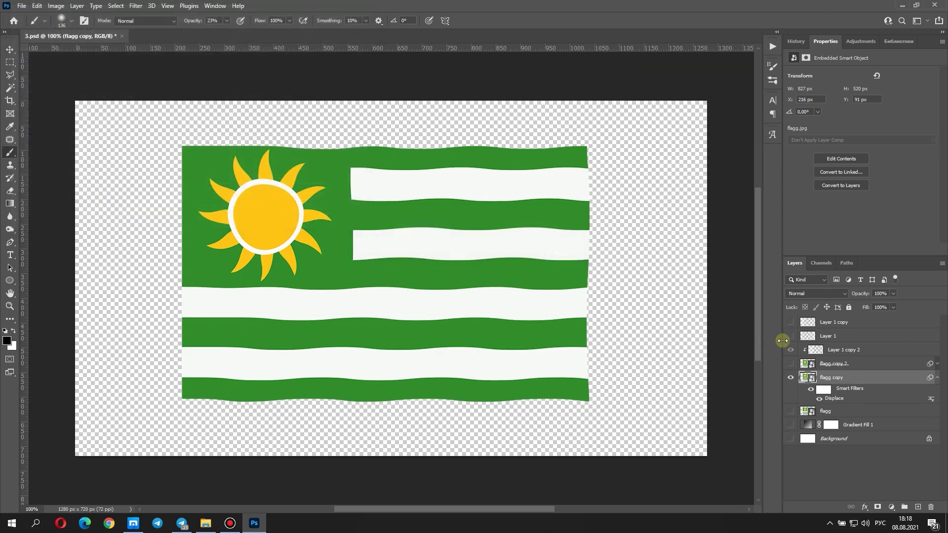
Step: Move Layer 1 just above flagg copy and clip it to that layer
{"action": "left_click_drag", "start_coordinate": [851, 340], "coordinate": [854, 372]}
{"action": "right_click", "coordinate": [855, 367]}
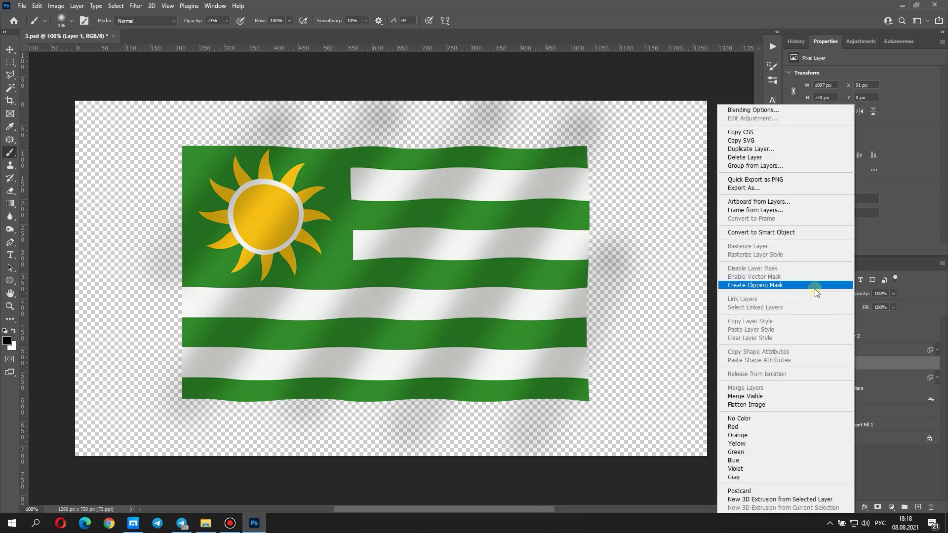
{"action": "left_click", "coordinate": [815, 285]}
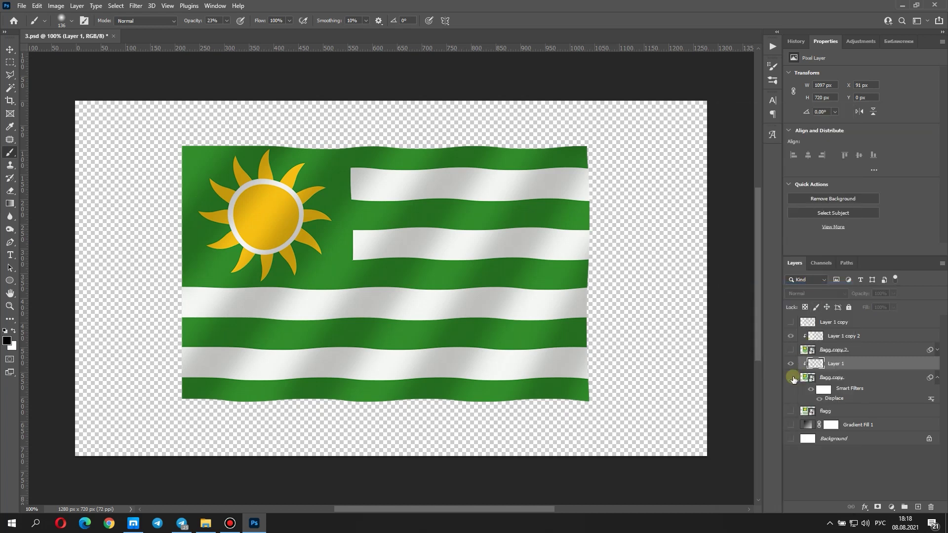
Step: Hide flagg copy and make the flagg layer visible and active
{"action": "left_click", "coordinate": [793, 378]}
{"action": "left_click", "coordinate": [937, 378]}
{"action": "left_click", "coordinate": [860, 394]}
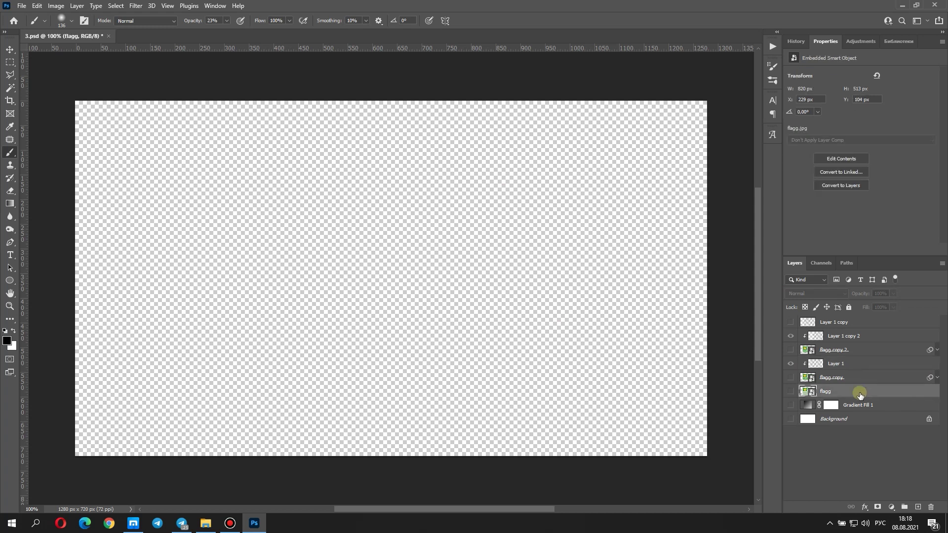
{"action": "left_click", "coordinate": [791, 391]}
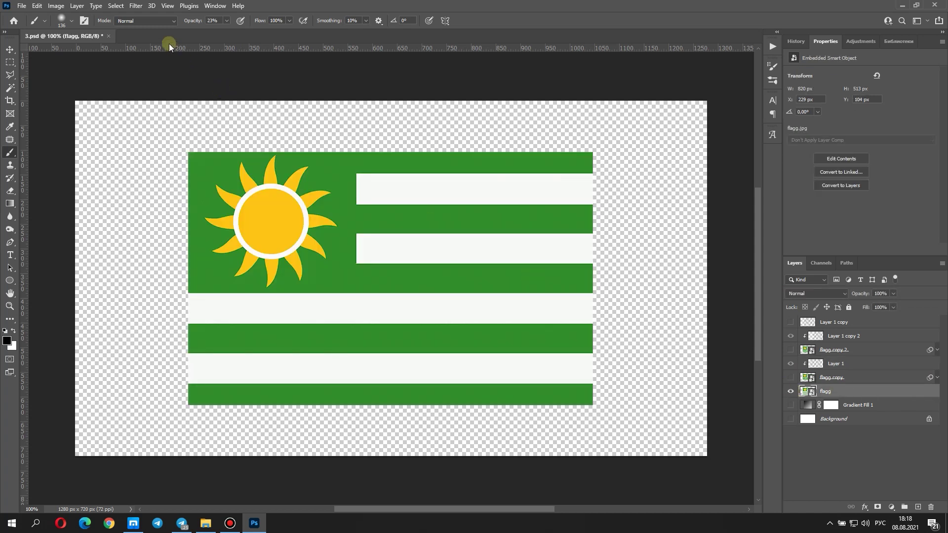
Step: Displace flagg using 1.psd, then show Layer 1 copy and move it above flagg
{"action": "left_click", "coordinate": [136, 6]}
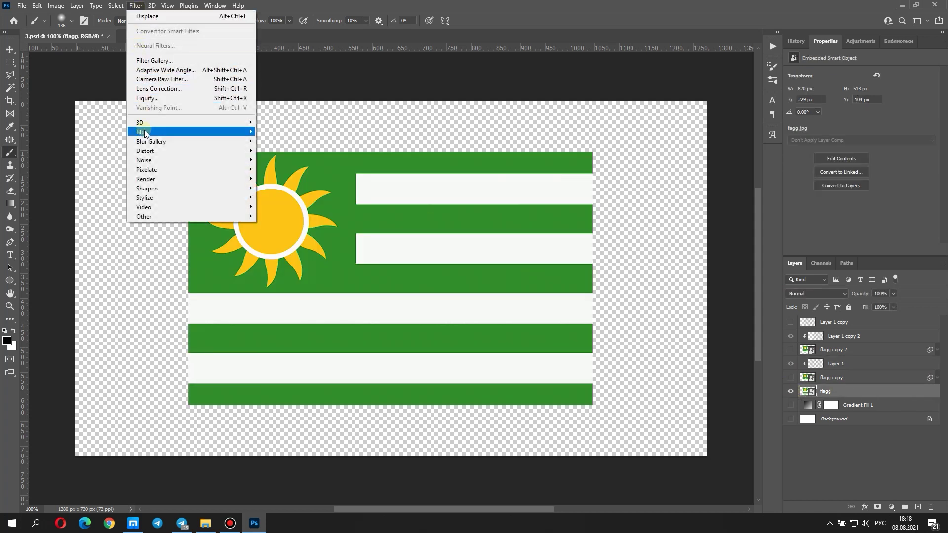
{"action": "mouse_move", "coordinate": [145, 150]}
{"action": "left_click", "coordinate": [274, 149]}
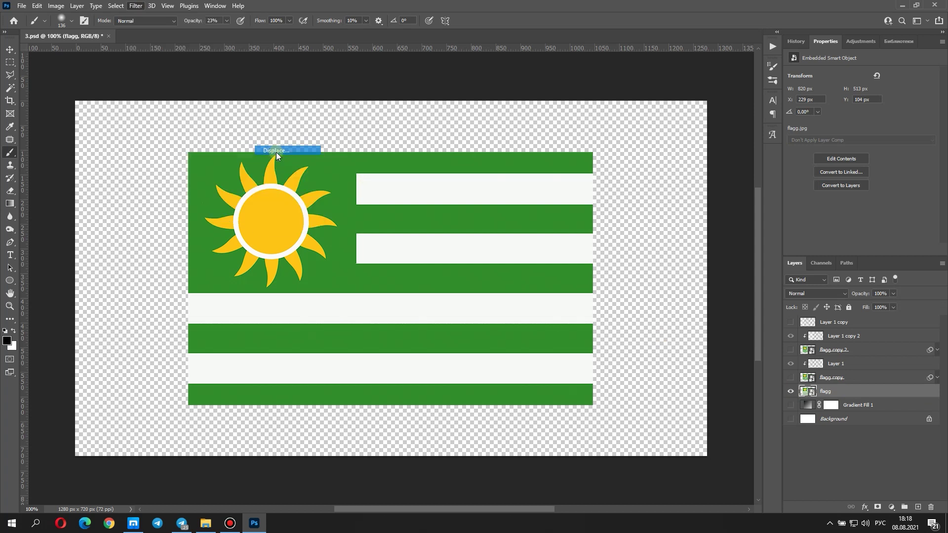
{"action": "left_click", "coordinate": [536, 161]}
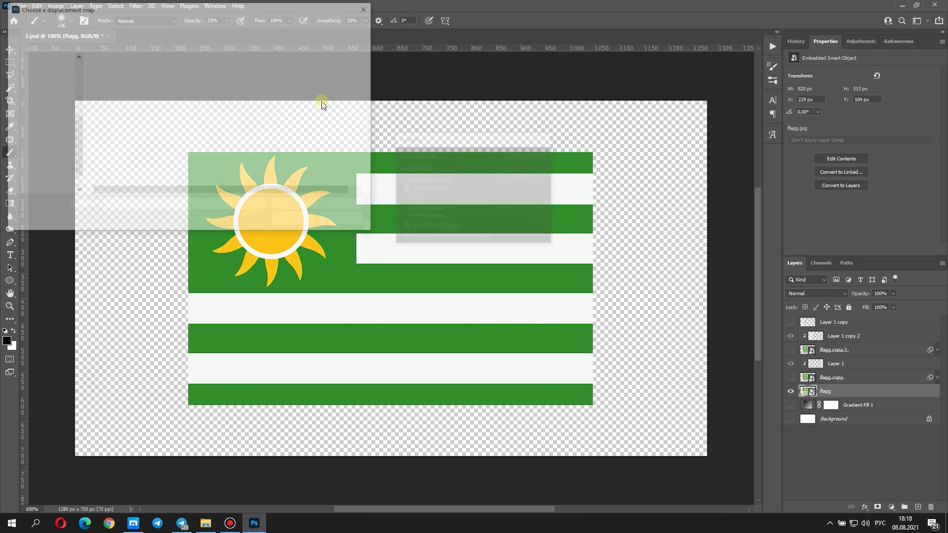
{"action": "left_click", "coordinate": [126, 73]}
{"action": "left_click", "coordinate": [295, 221]}
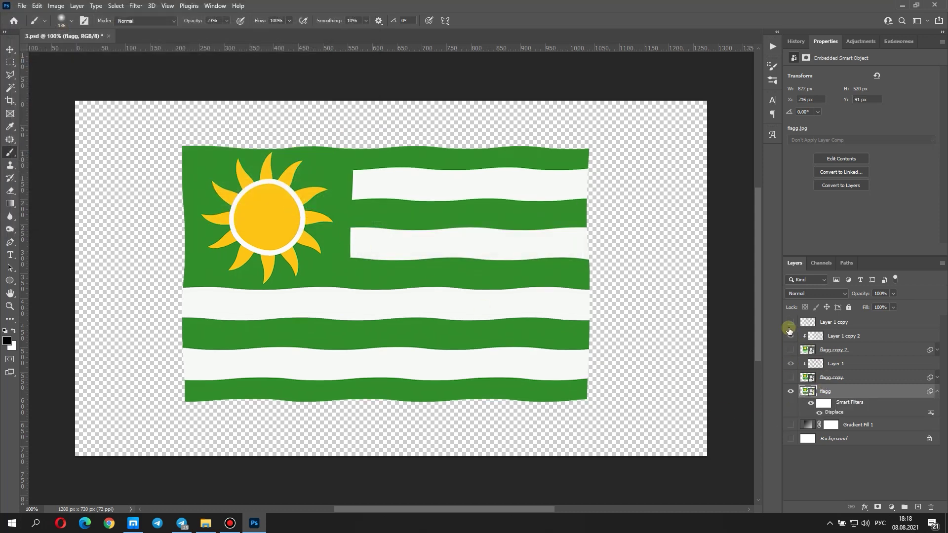
{"action": "left_click", "coordinate": [791, 324]}
{"action": "left_click_drag", "start_coordinate": [866, 324], "coordinate": [873, 387]}
Step: Clip Layer 1 copy to flagg and turn on the Gradient Fill 1 dark background
{"action": "right_click", "coordinate": [872, 383]}
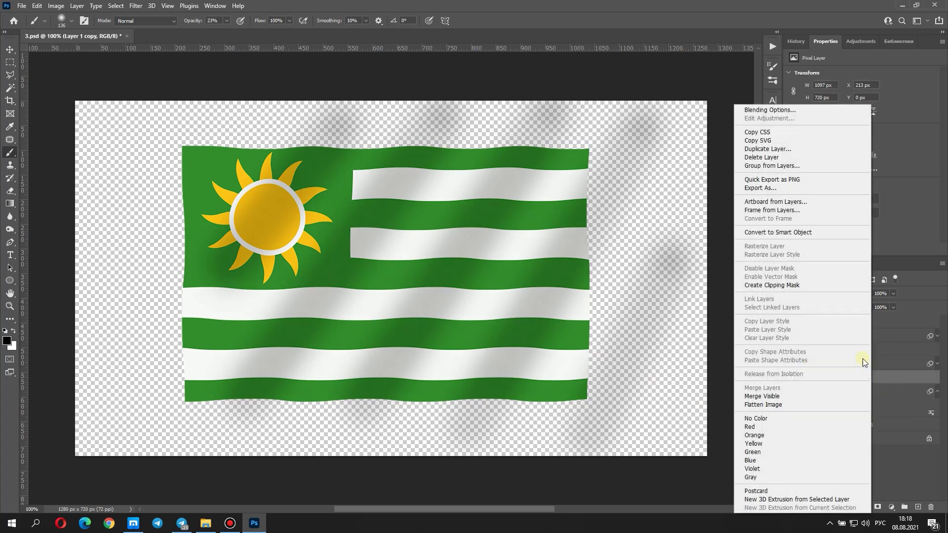
{"action": "left_click", "coordinate": [828, 286]}
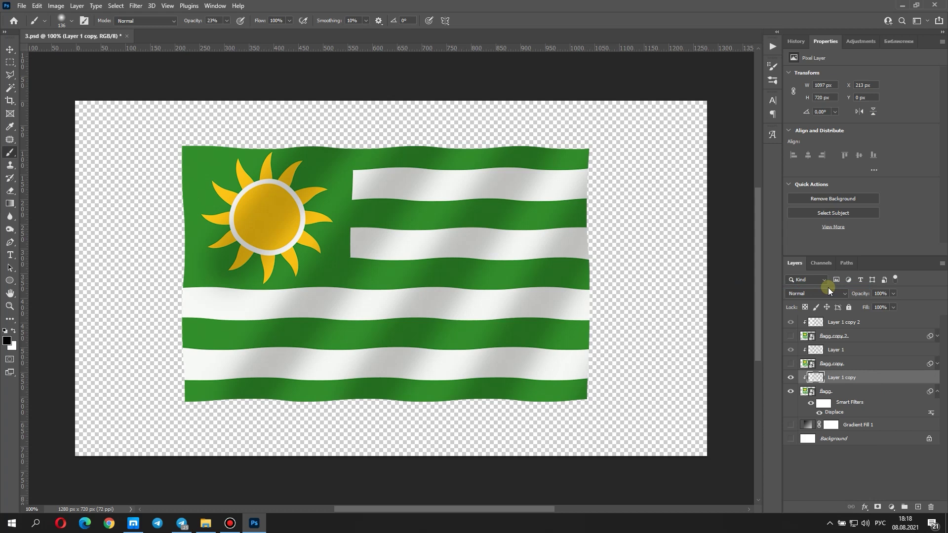
{"action": "left_click", "coordinate": [790, 425]}
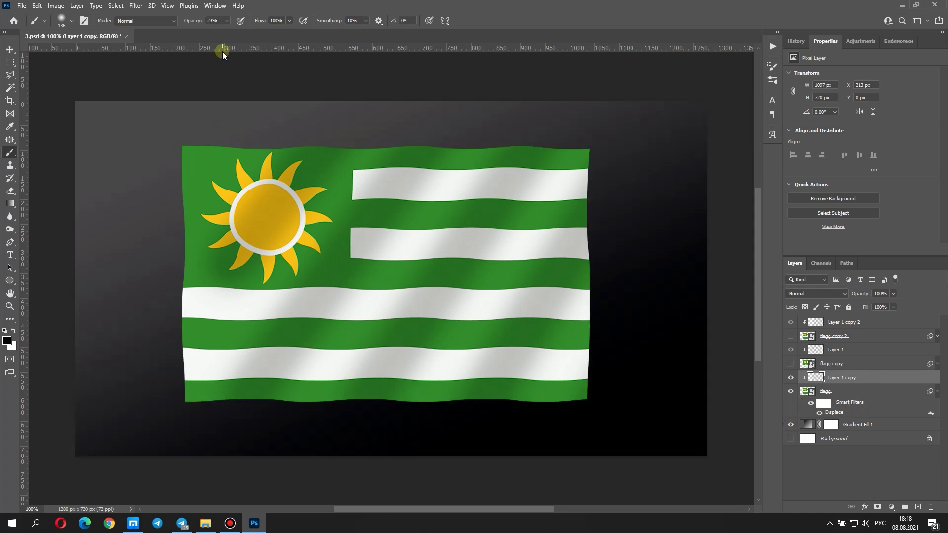
{"action": "left_click", "coordinate": [214, 6]}
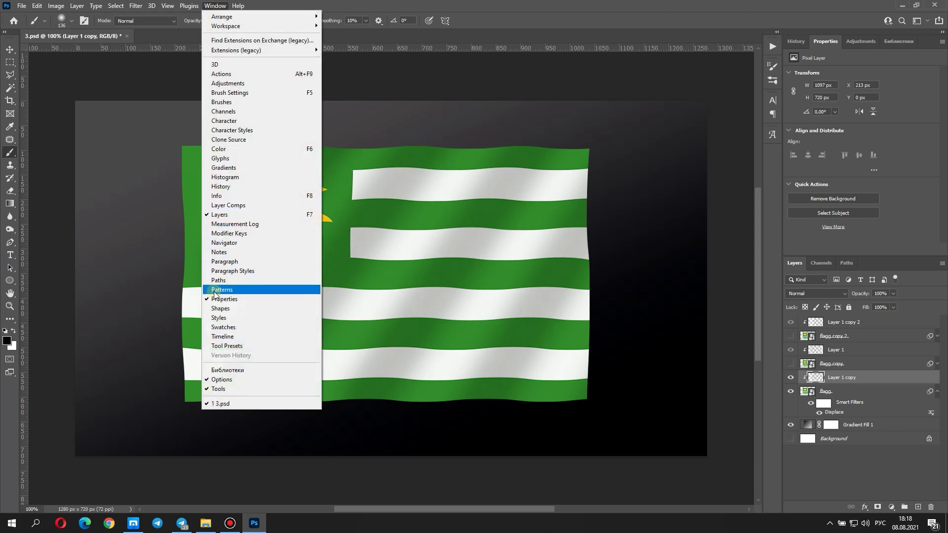
Step: Build a three-frame animation showing flagg, flagg copy and flagg copy 2 in turn
{"action": "left_click", "coordinate": [216, 336]}
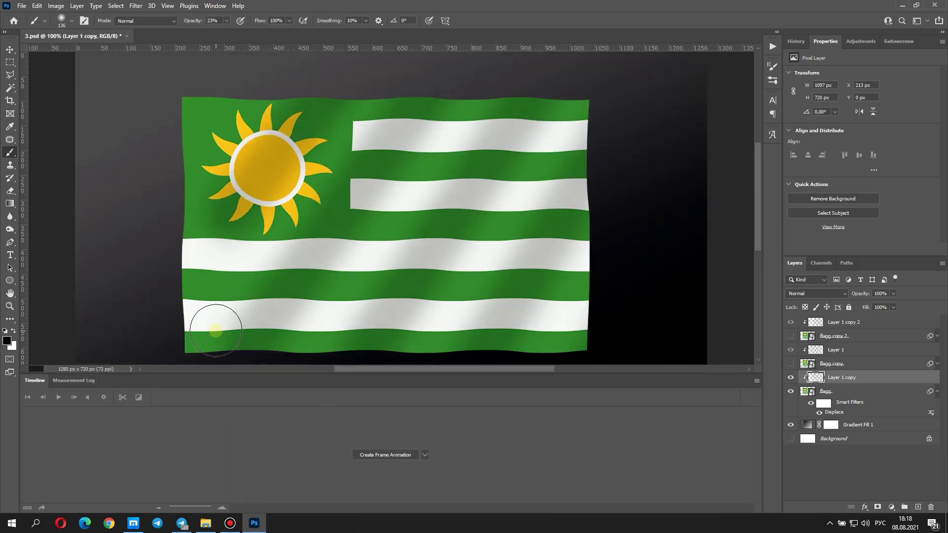
{"action": "left_click", "coordinate": [407, 454]}
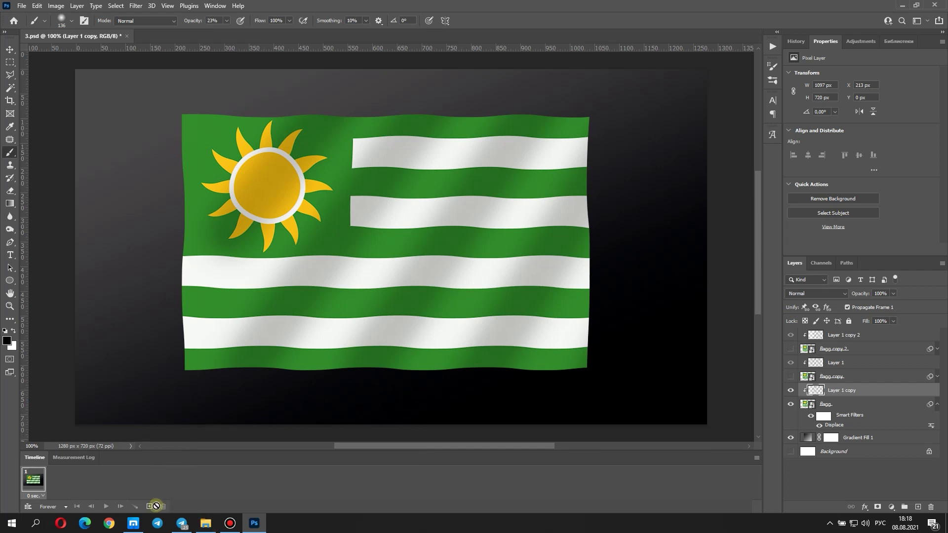
{"action": "left_click", "coordinate": [151, 507]}
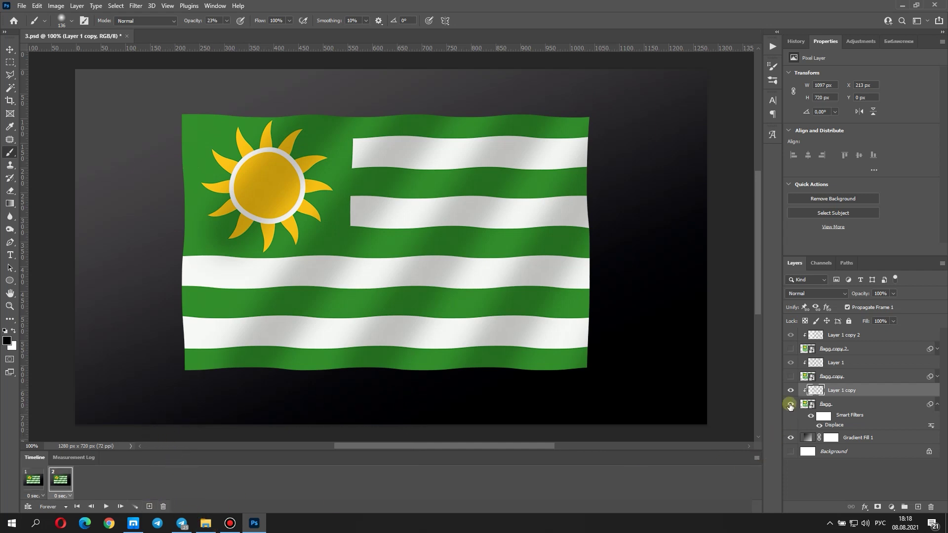
{"action": "left_click_drag", "start_coordinate": [790, 406], "coordinate": [791, 390]}
{"action": "left_click", "coordinate": [791, 377]}
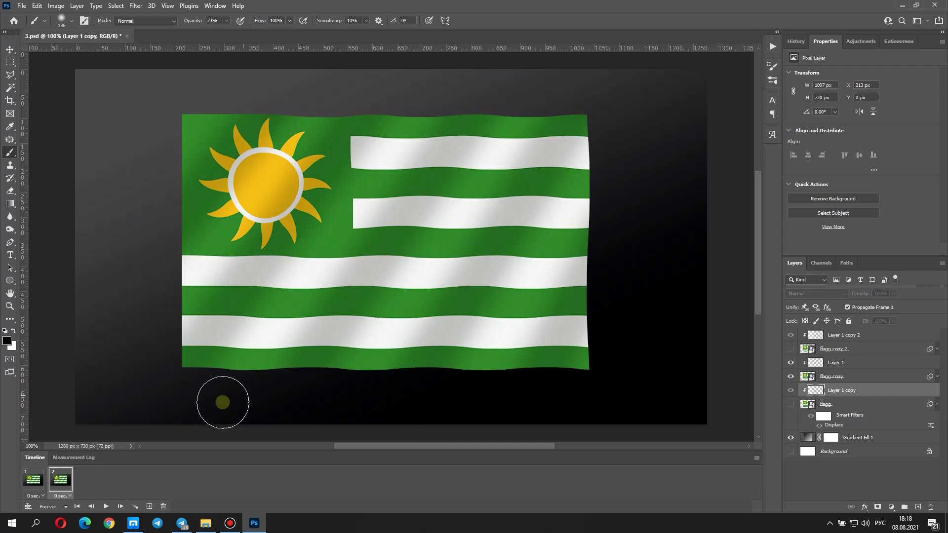
{"action": "left_click", "coordinate": [148, 507]}
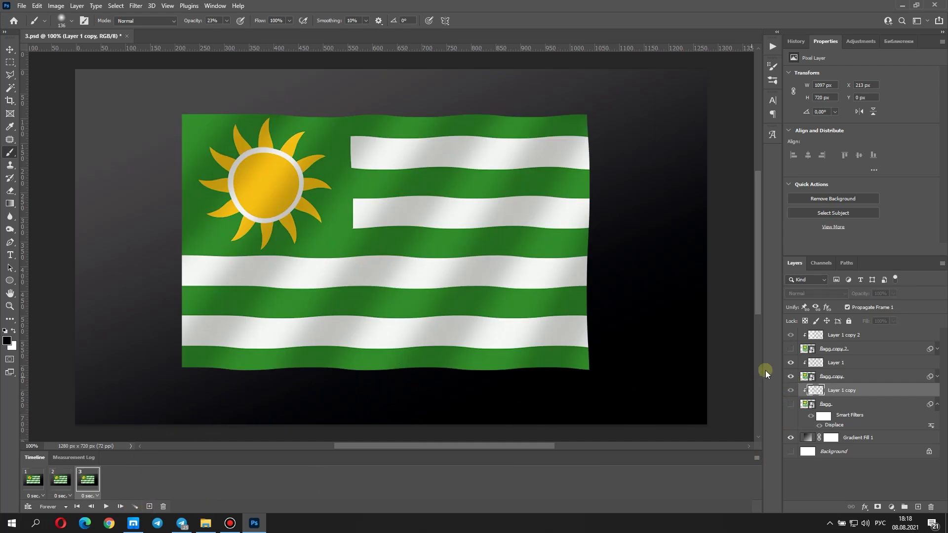
{"action": "left_click", "coordinate": [792, 377]}
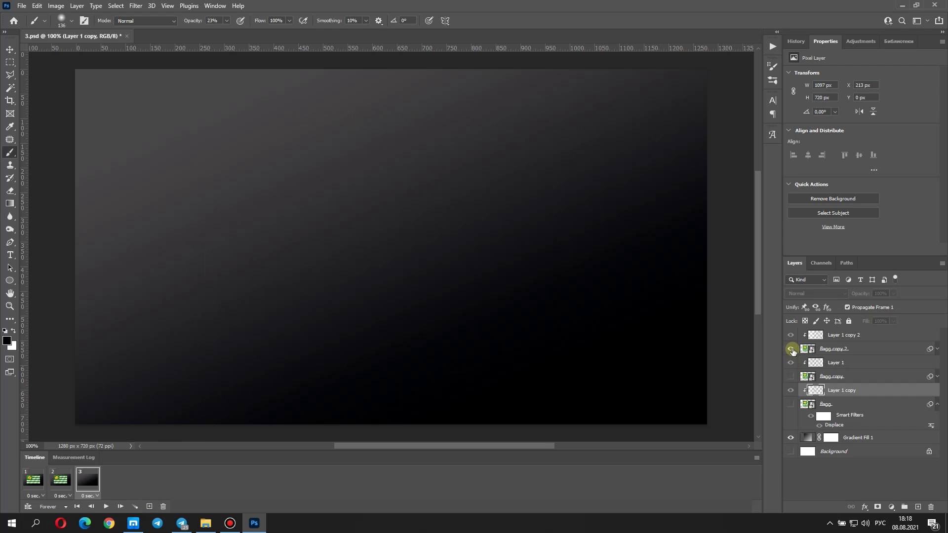
{"action": "left_click", "coordinate": [791, 349]}
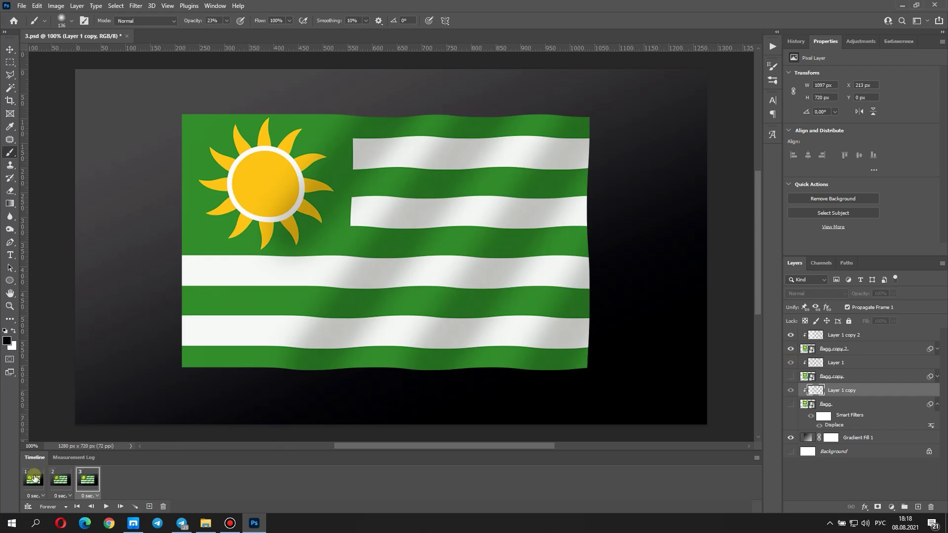
Step: Set all three frame delays to 0.1 seconds and preview the animation
{"action": "left_click", "coordinate": [34, 478]}
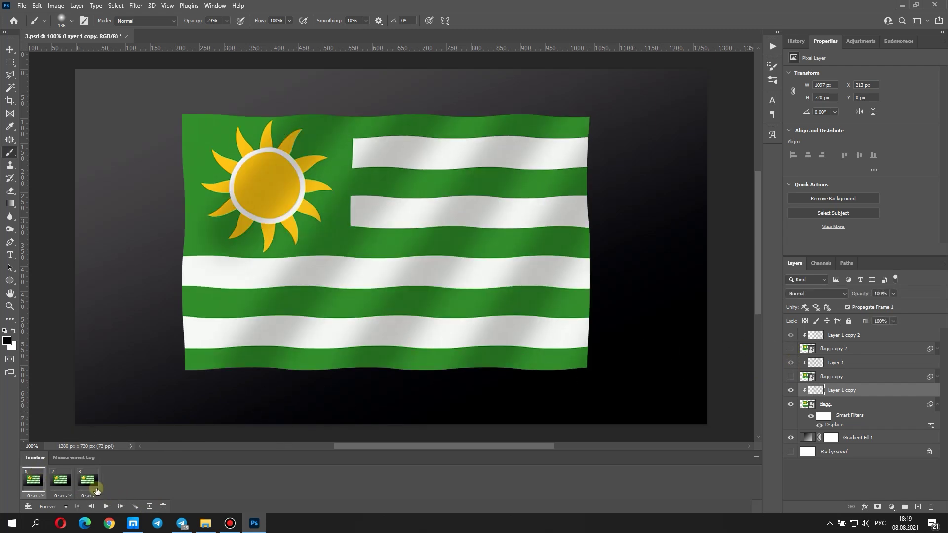
{"action": "left_click", "coordinate": [98, 488], "text": "shift"}
{"action": "left_click", "coordinate": [98, 497]}
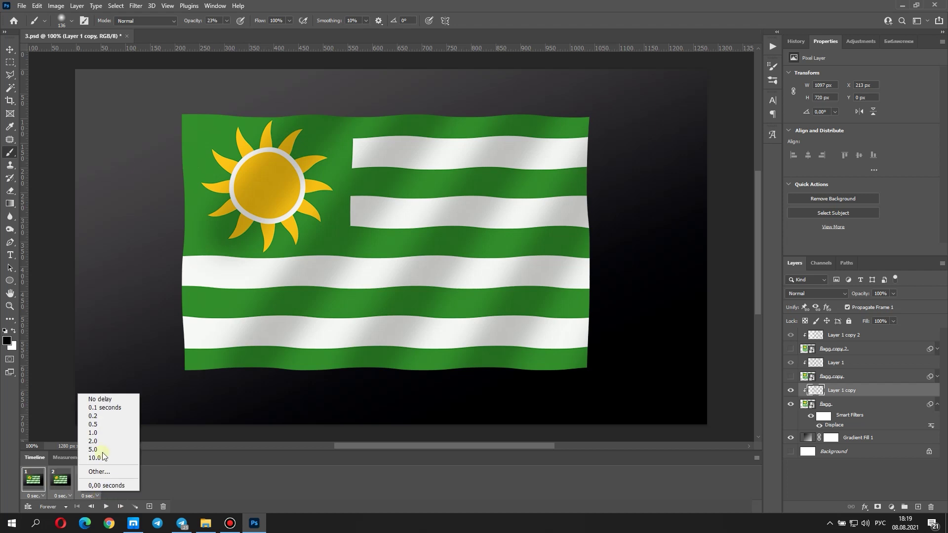
{"action": "left_click", "coordinate": [102, 402]}
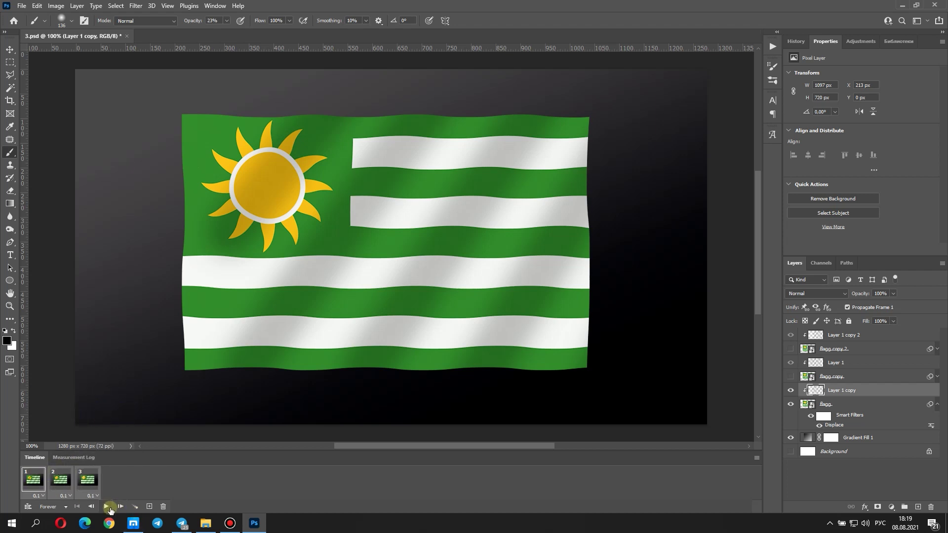
{"action": "left_click", "coordinate": [107, 507]}
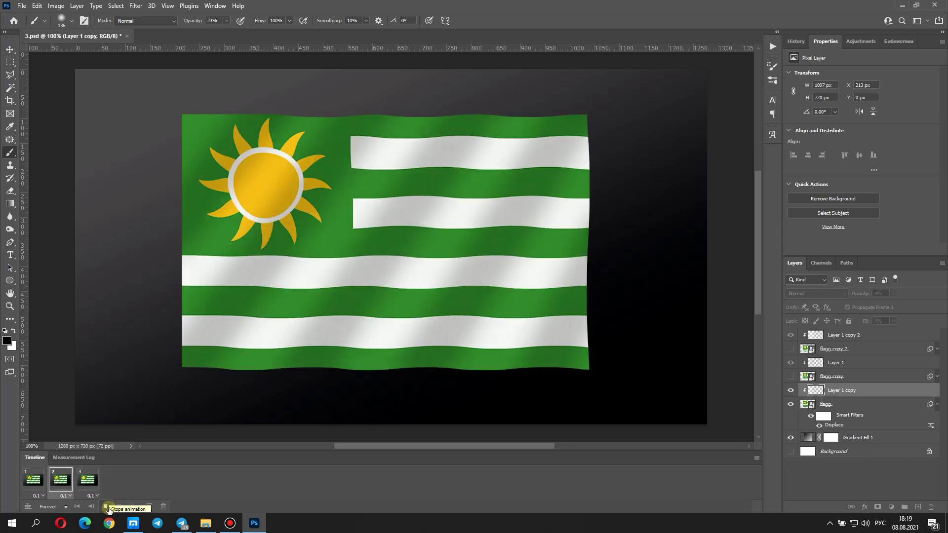
{"action": "left_click", "coordinate": [107, 508]}
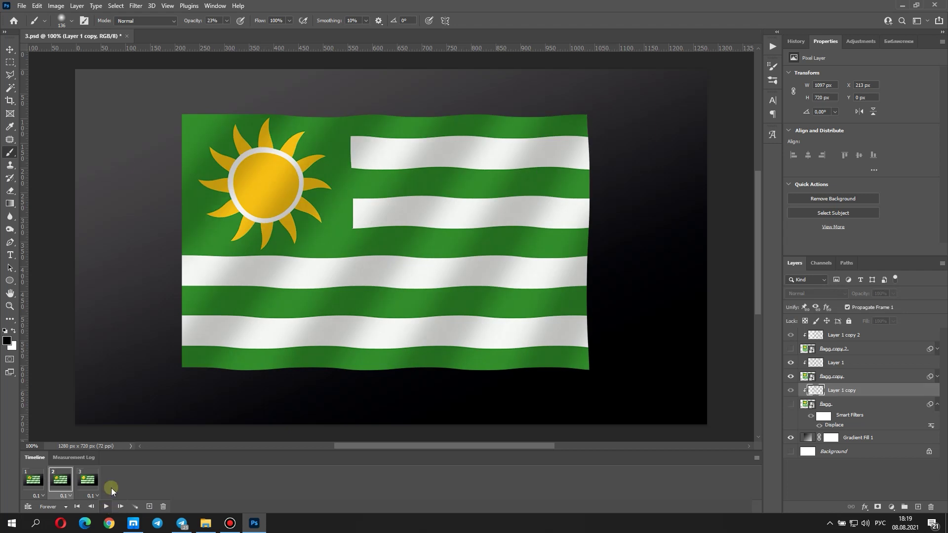
Step: Export the animation via Save for Web (Legacy) as an optimized GIF
{"action": "left_click", "coordinate": [22, 6]}
{"action": "mouse_move", "coordinate": [32, 159]}
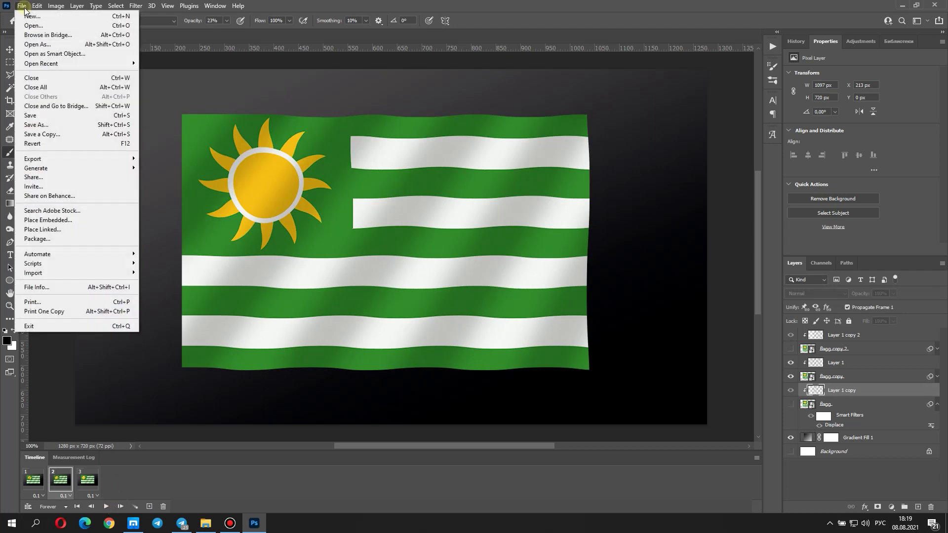
{"action": "left_click", "coordinate": [93, 161]}
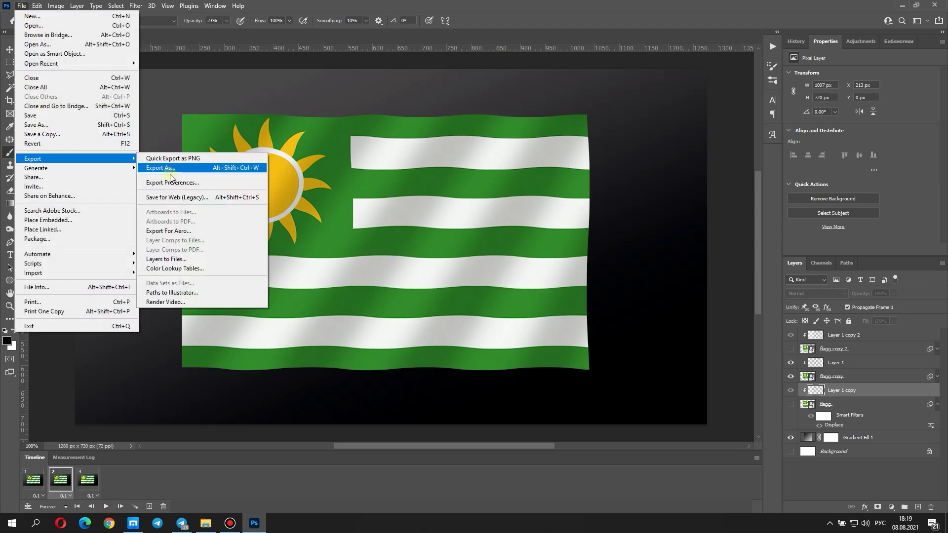
{"action": "left_click", "coordinate": [177, 197]}
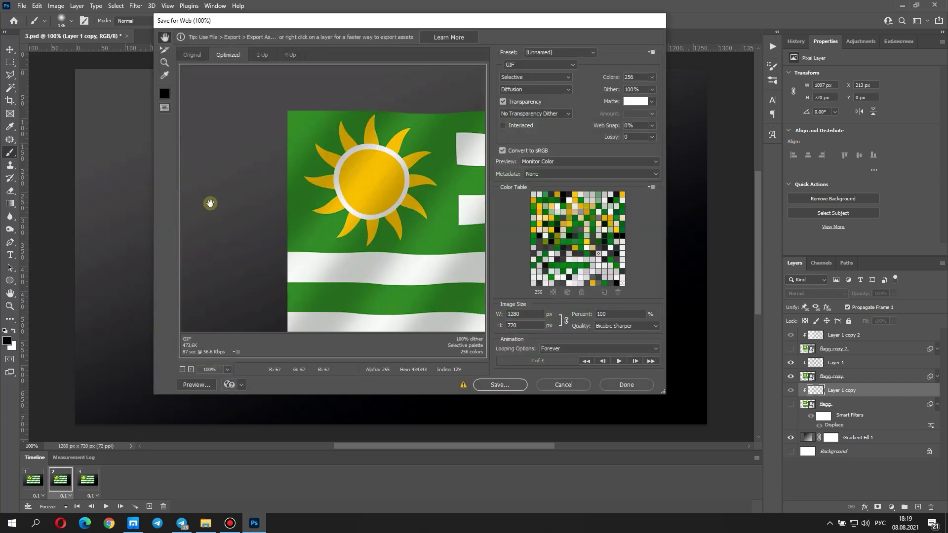
{"action": "left_click", "coordinate": [500, 385]}
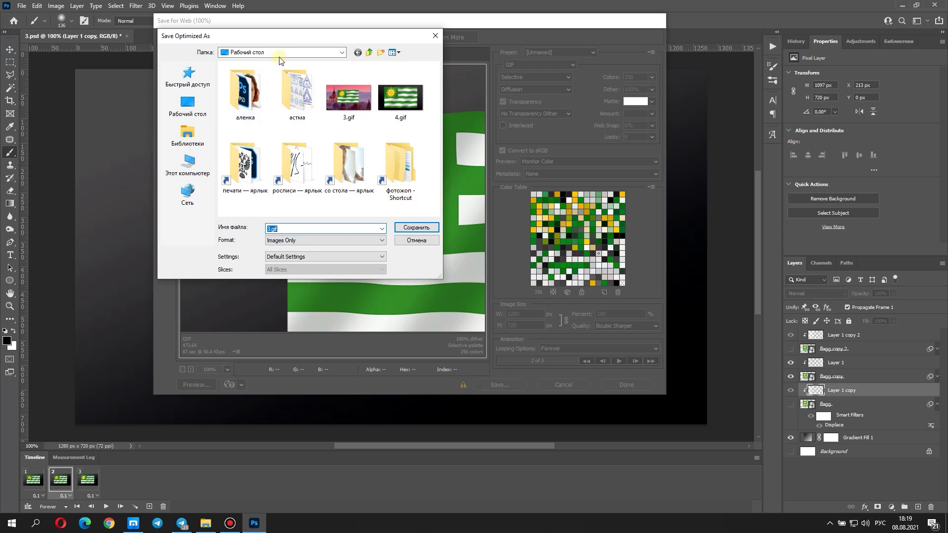
Step: Save the GIF into D:\canl\канал\PS under a new name, accepting the file-name warning
{"action": "left_click", "coordinate": [188, 164]}
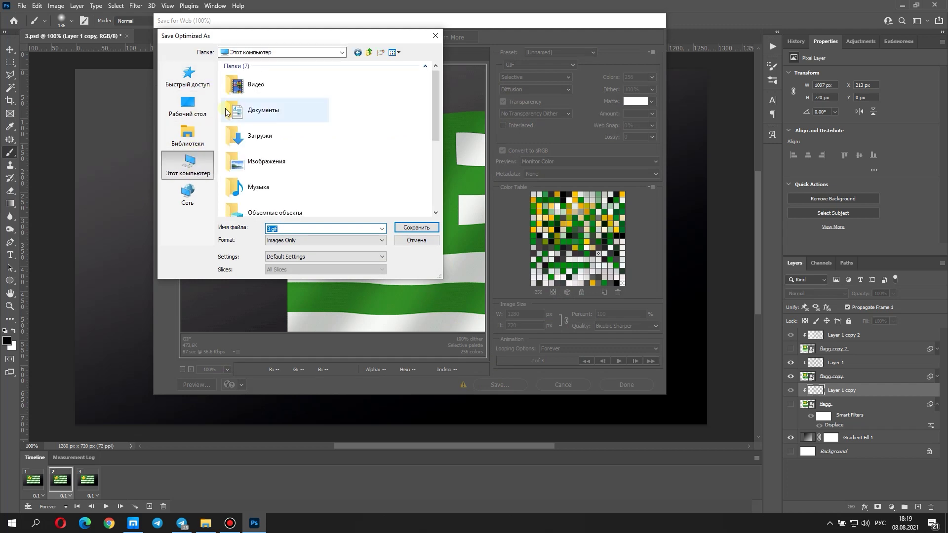
{"action": "scroll", "coordinate": [278, 169], "scroll_direction": "down", "scroll_amount": 5}
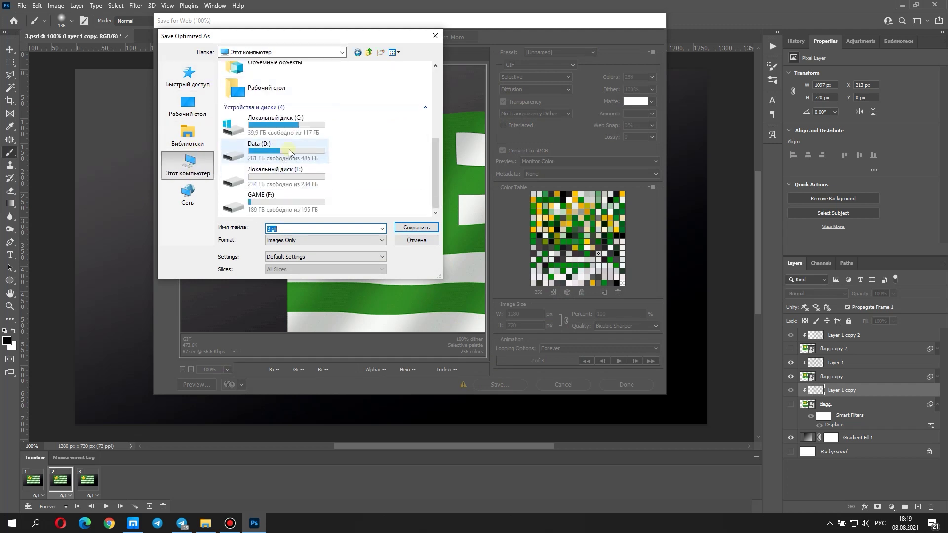
{"action": "double_click", "coordinate": [290, 151]}
{"action": "double_click", "coordinate": [295, 78]}
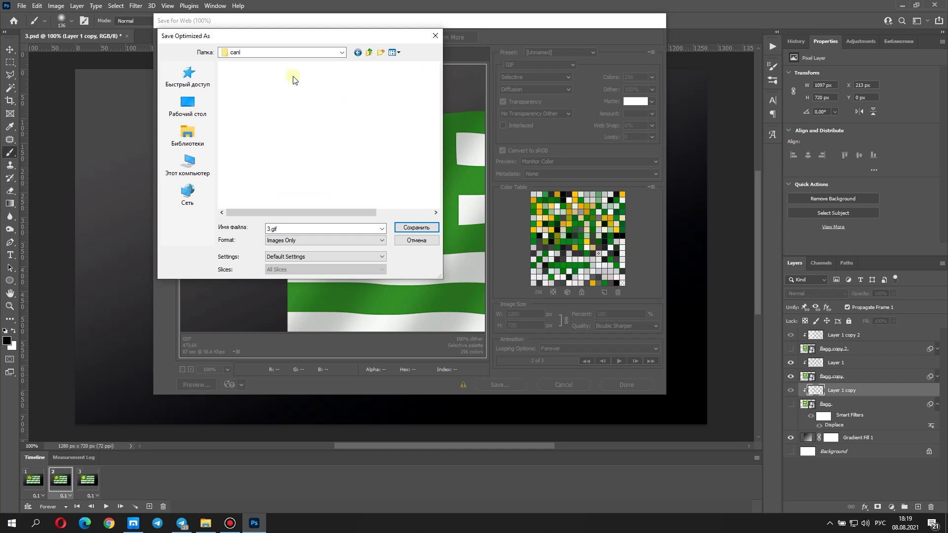
{"action": "double_click", "coordinate": [295, 78]}
{"action": "double_click", "coordinate": [285, 126]}
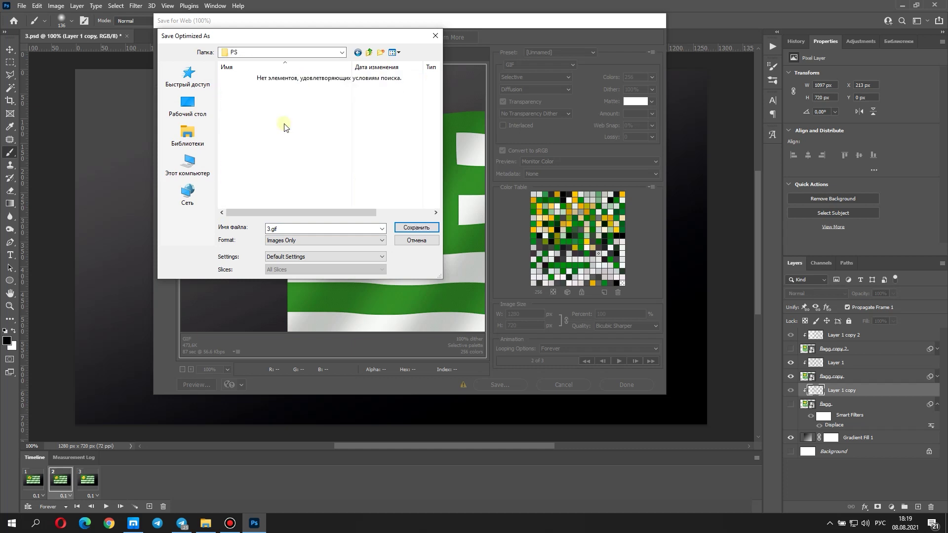
{"action": "type", "text": "123"}
{"action": "left_click", "coordinate": [405, 230]}
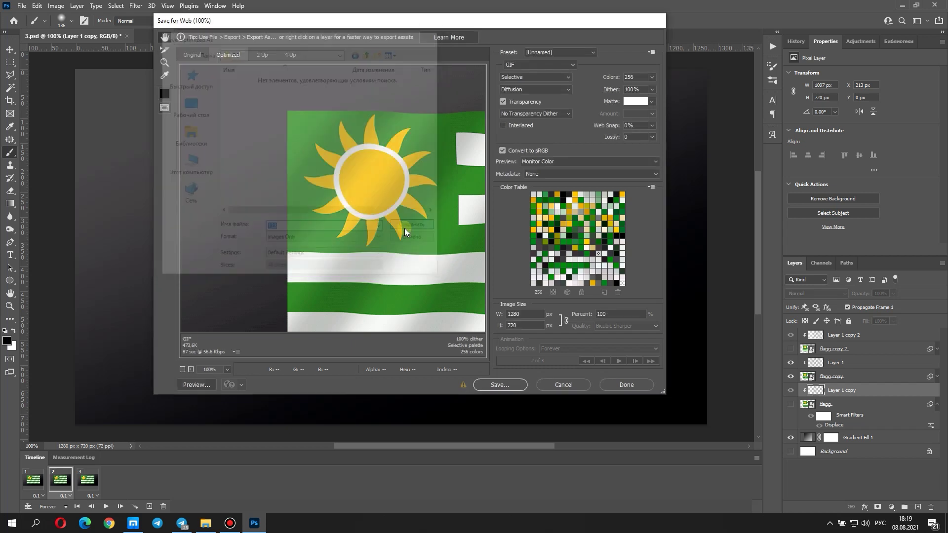
{"action": "left_click", "coordinate": [496, 216]}
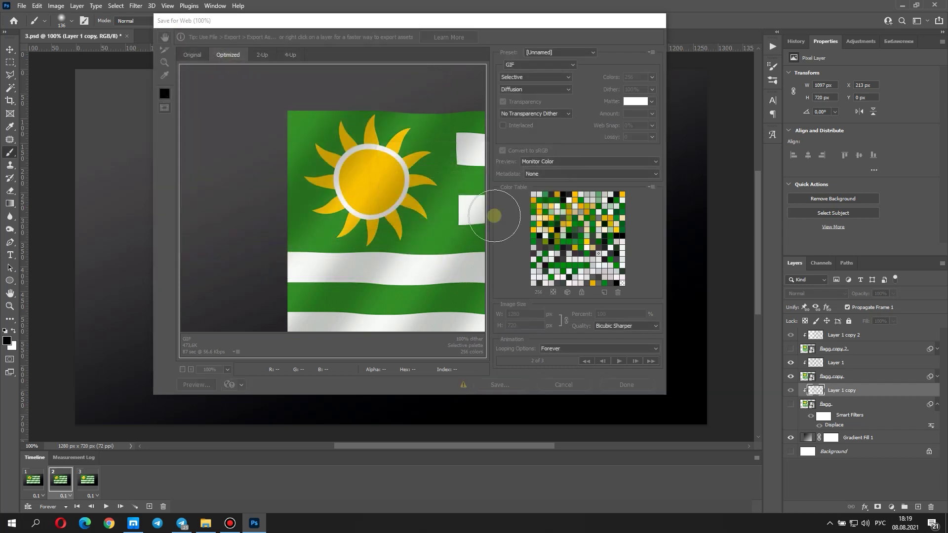
{"action": "left_click", "coordinate": [205, 523]}
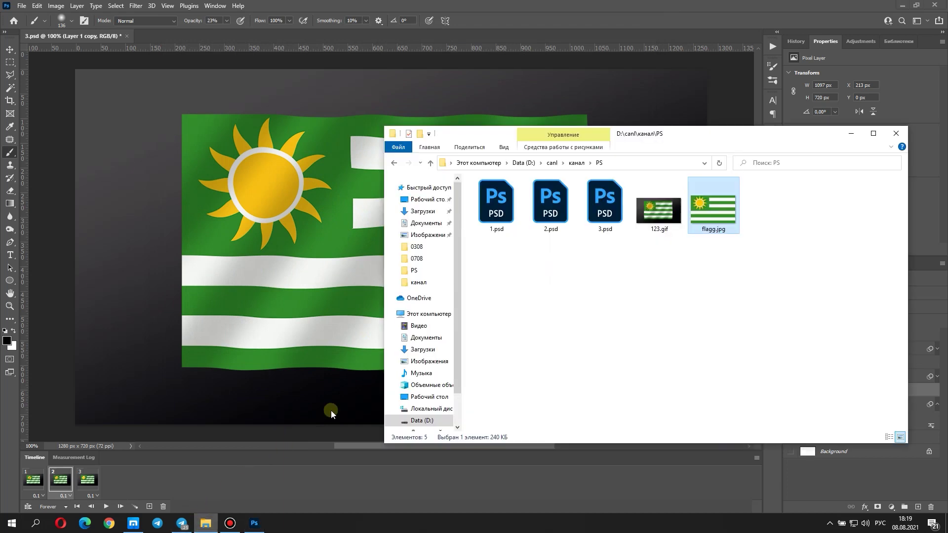
{"action": "double_click", "coordinate": [658, 210]}
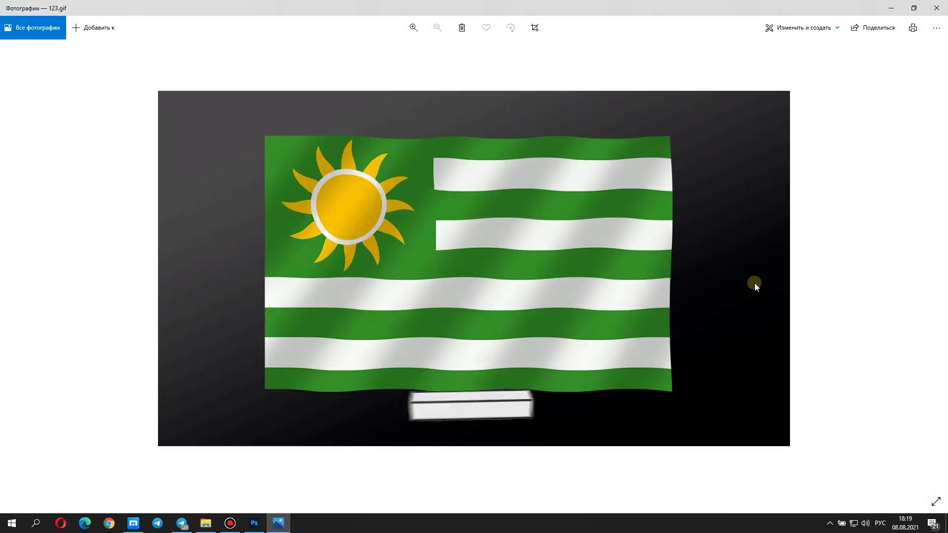
{"action": "left_click", "coordinate": [935, 9]}
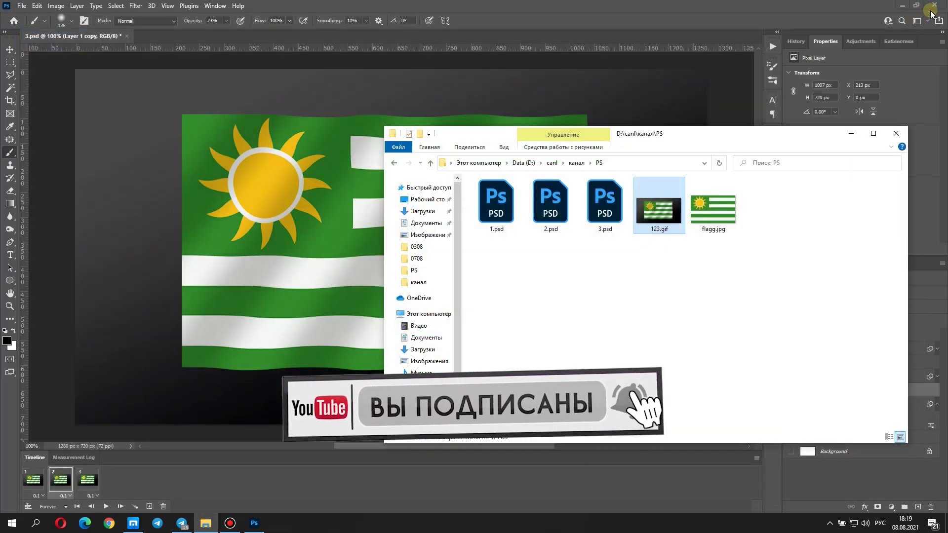